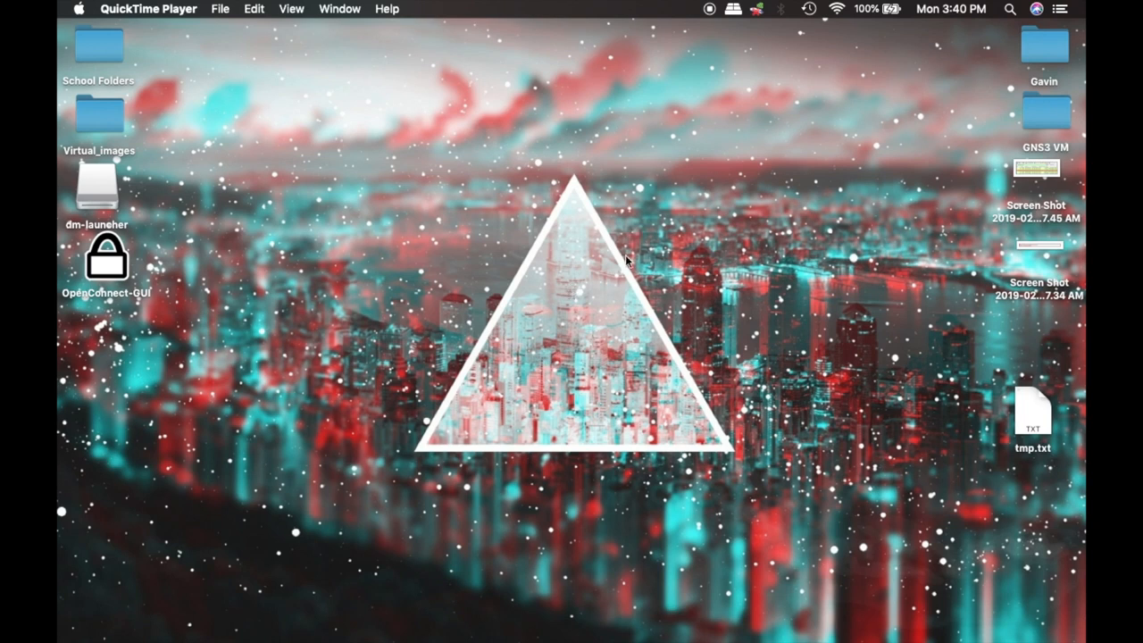
- Bring up the browser's zenmap search results, minimize the browser window and switch to Zenmap
left_click(804, 625)
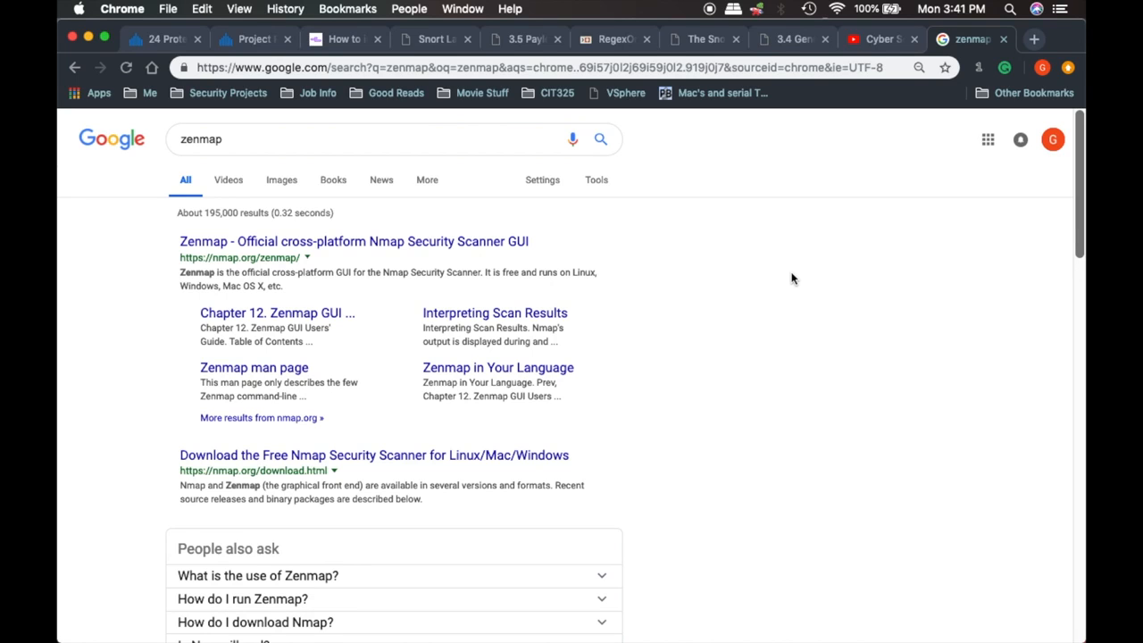
key("super+m")
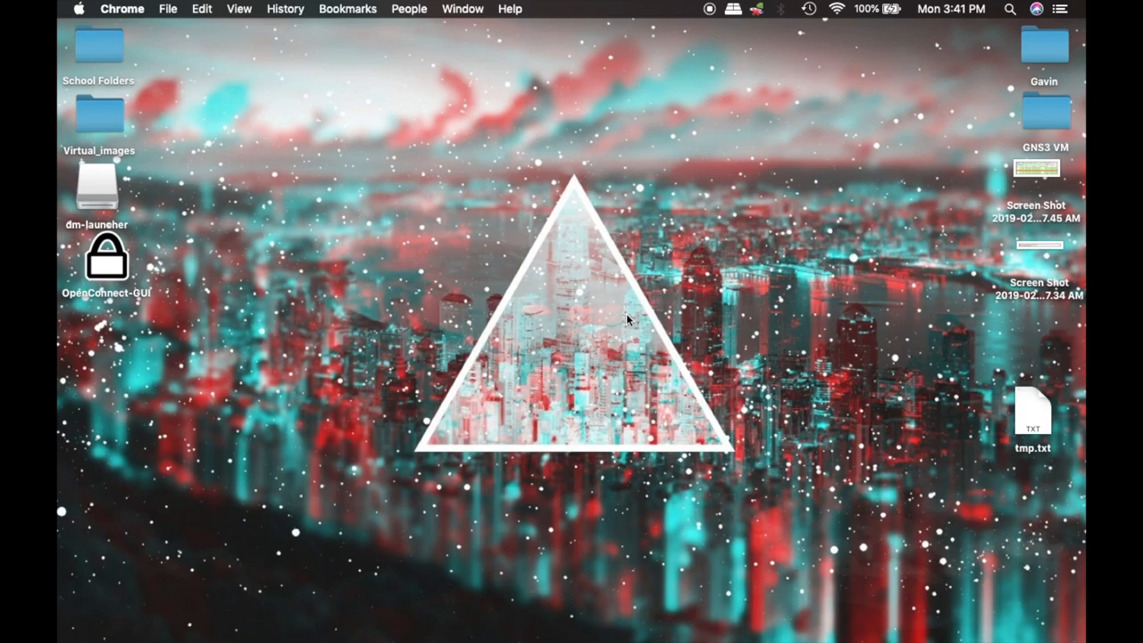
key("ctrl+Right")
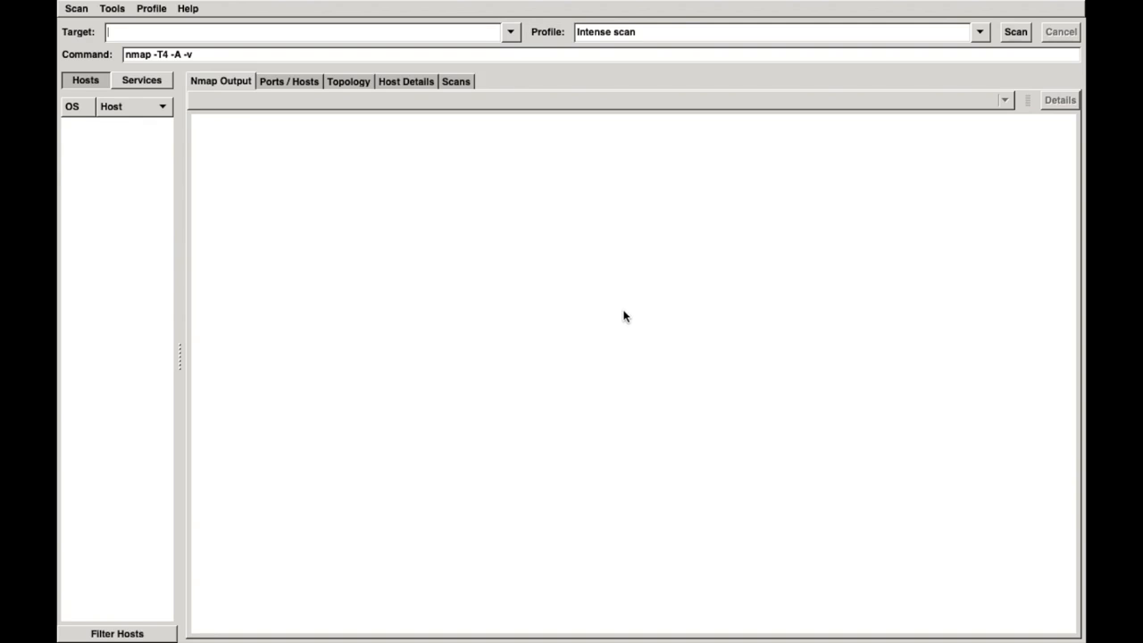
- Choose the Quick scan profile and set the scan target to 192.168.1.0/24
mouse_move(548, 2)
left_click(979, 36)
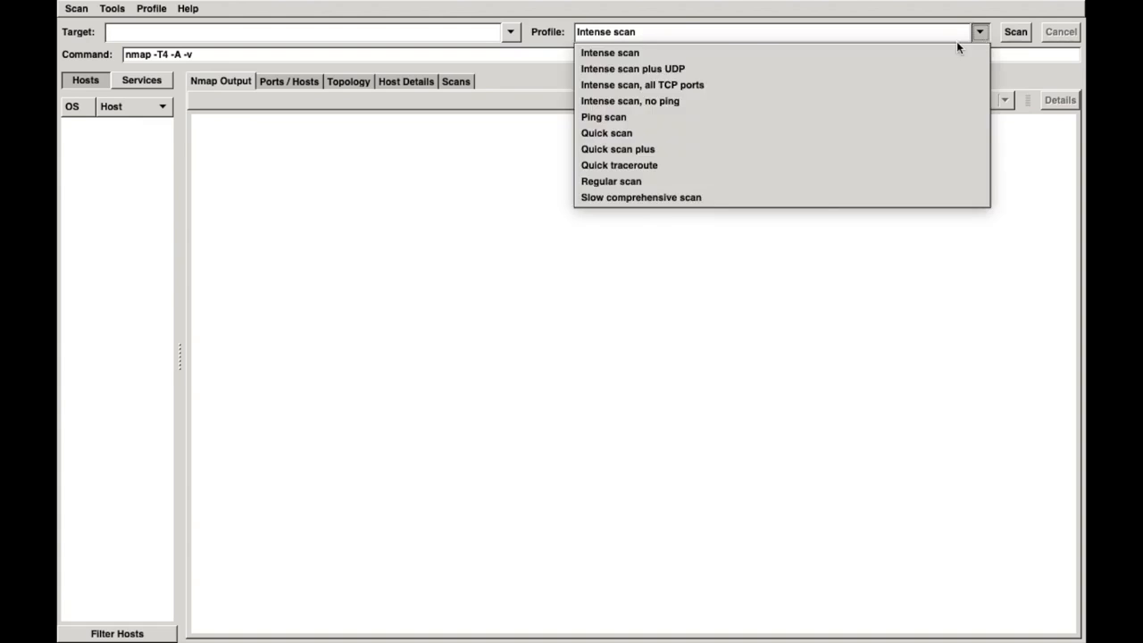
left_click(640, 134)
left_click(381, 36)
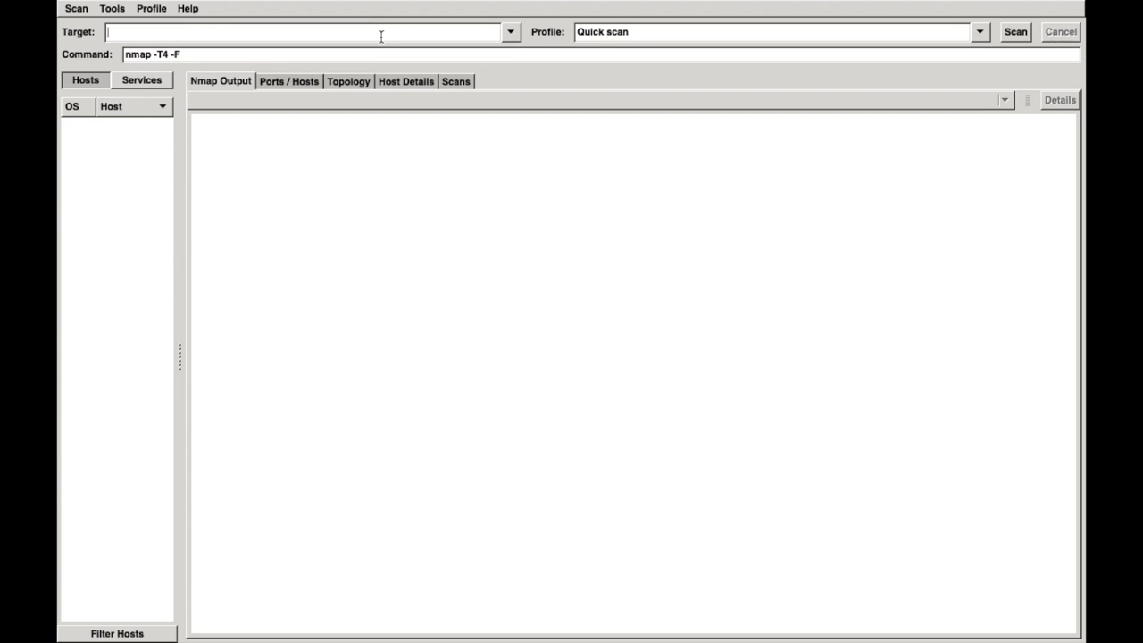
type("192.168.1.1")
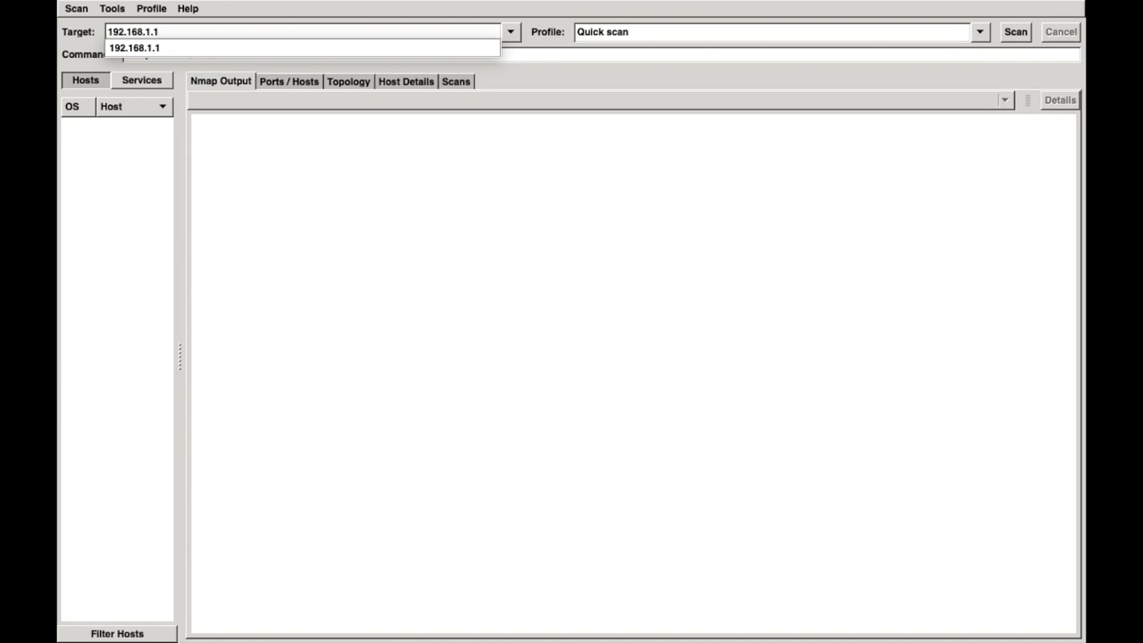
key("BackSpace")
type("0/24")
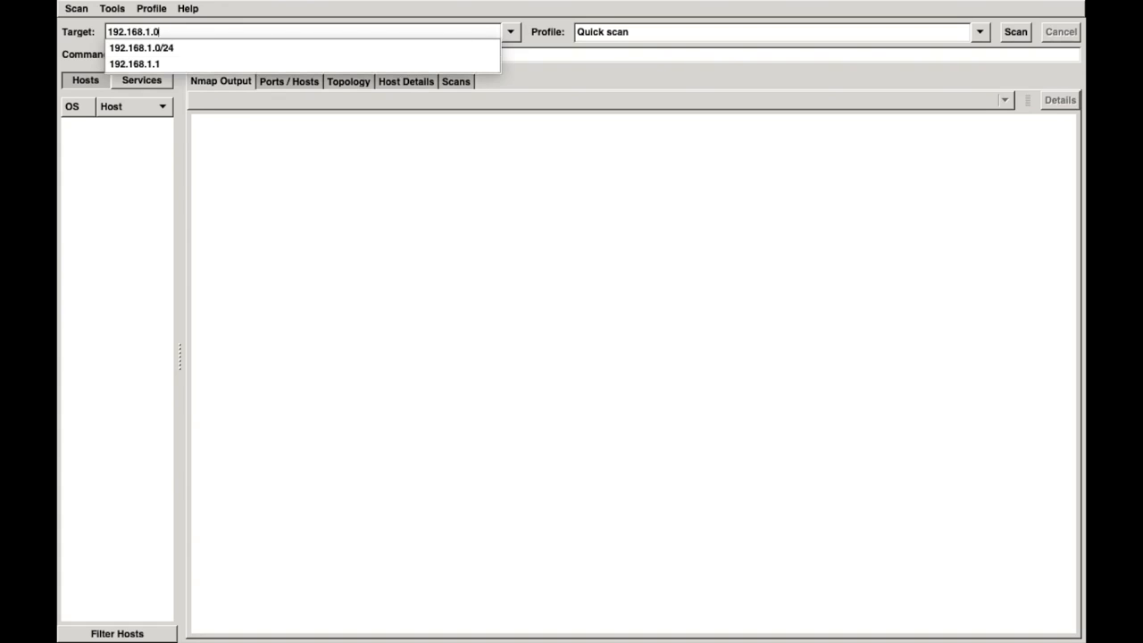
left_click(435, 207)
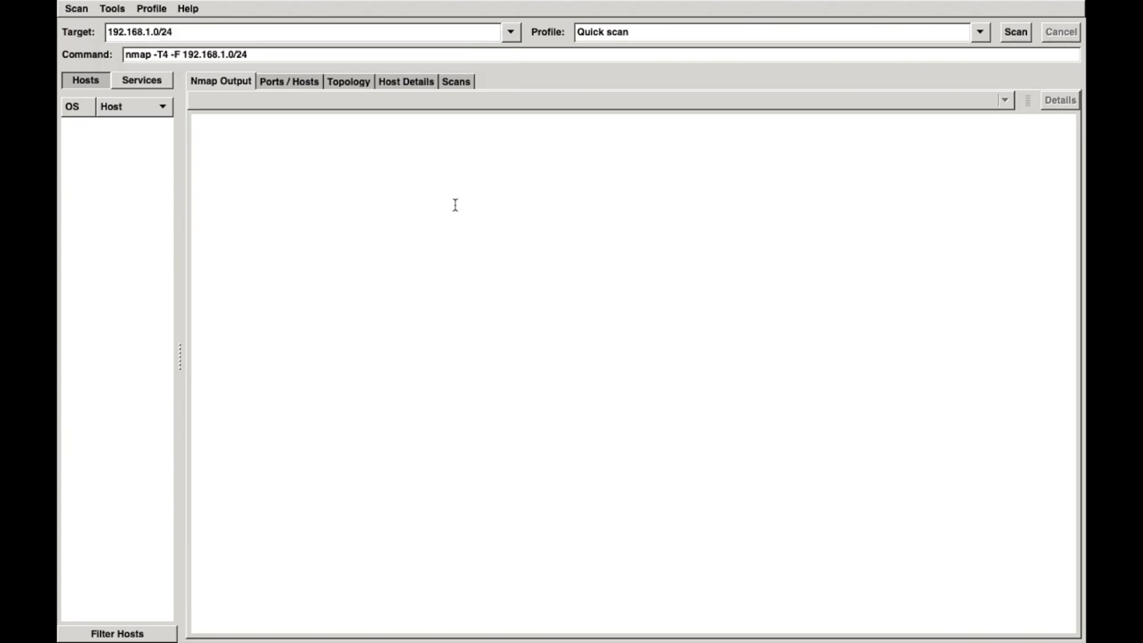
- Switch the profile to Quick scan plus and to Intense scan to compare their nmap commands
left_click(976, 36)
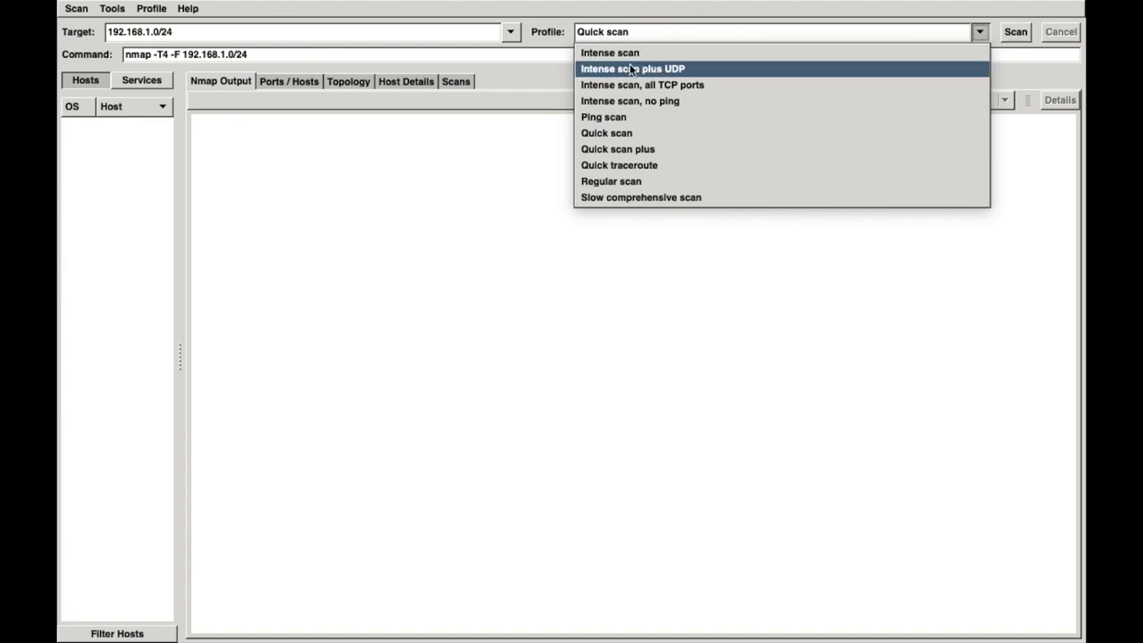
left_click(633, 150)
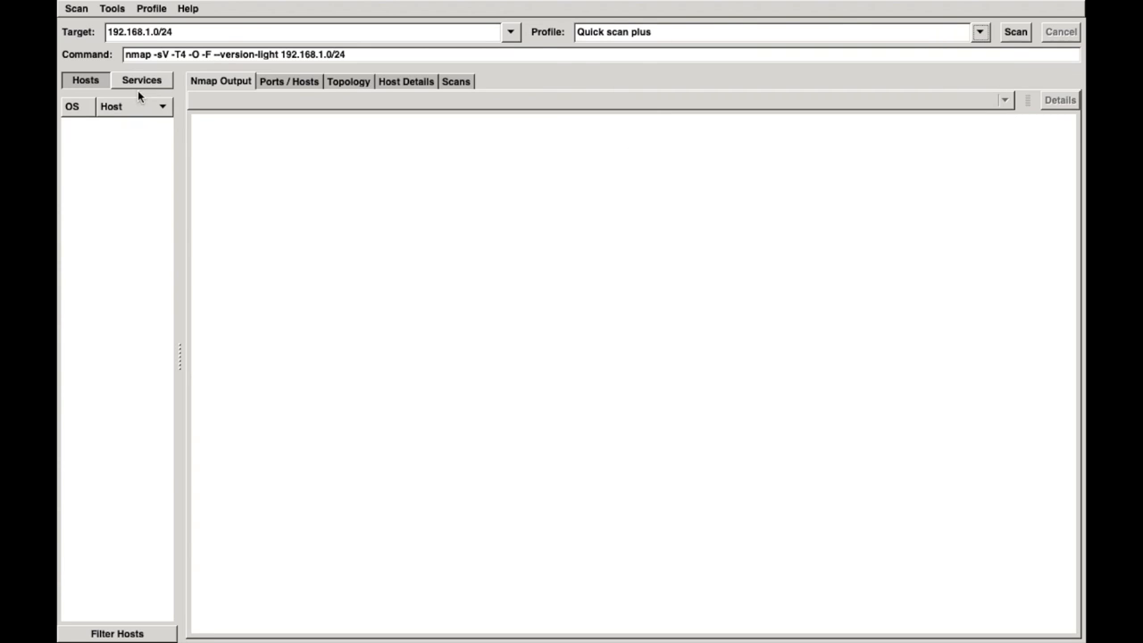
left_click(979, 32)
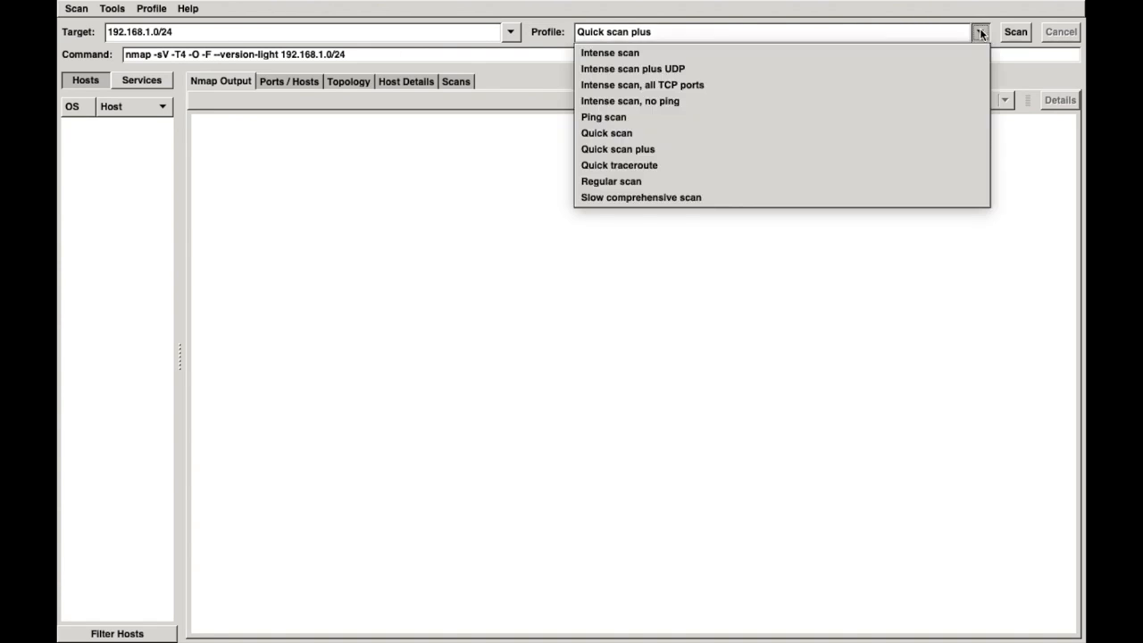
left_click(689, 53)
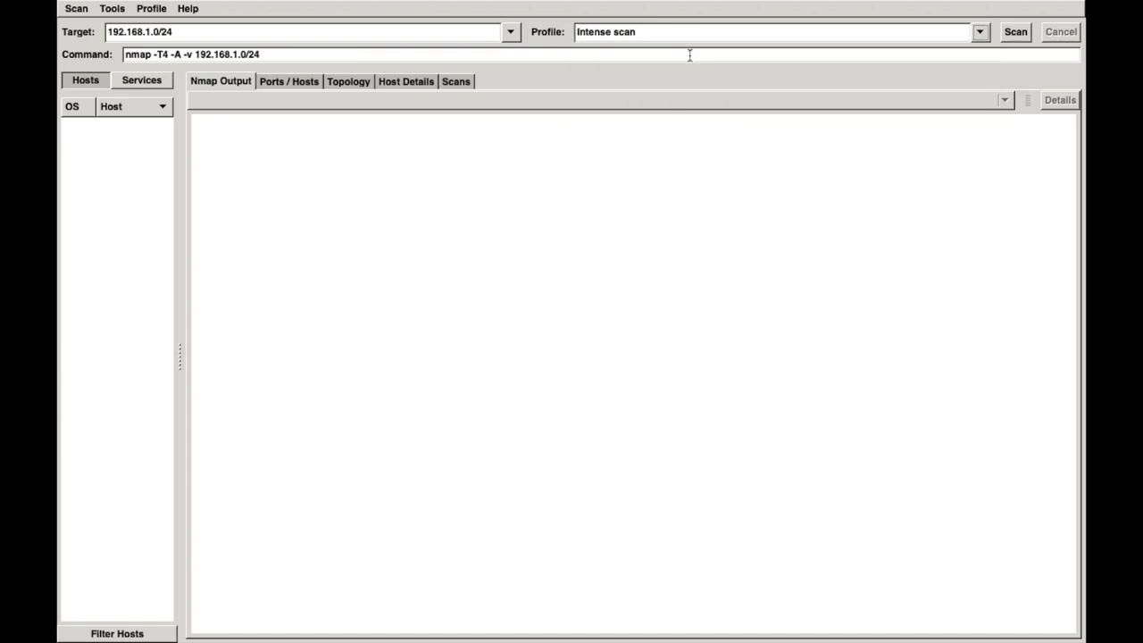
- Set the profile to Quick scan and run the scan on 192.168.1.0/24
left_click(982, 36)
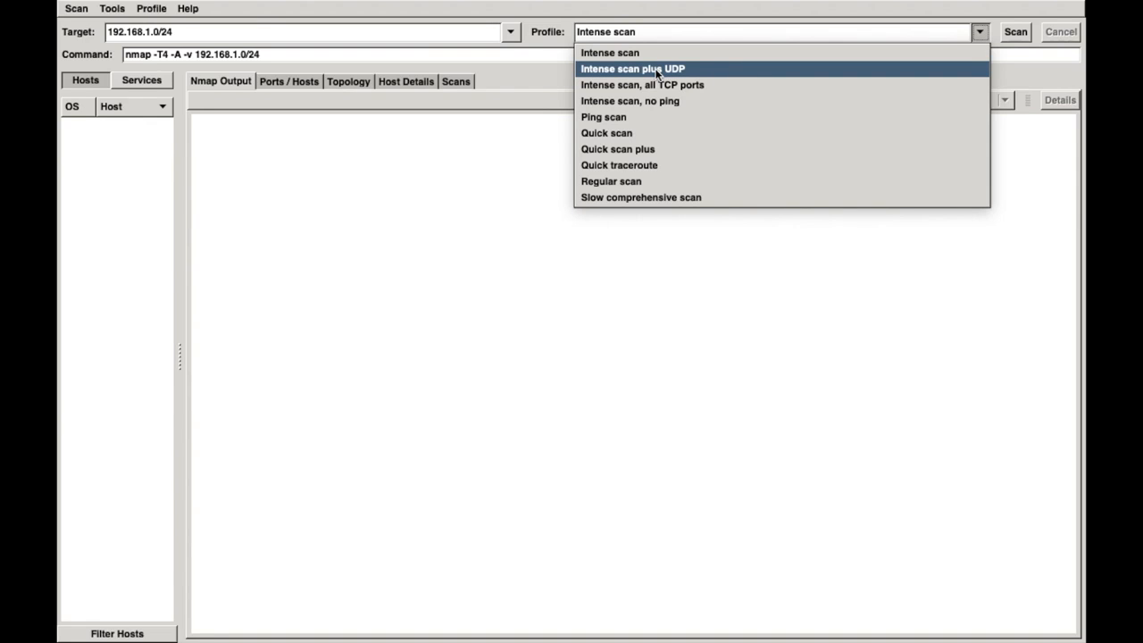
left_click(635, 133)
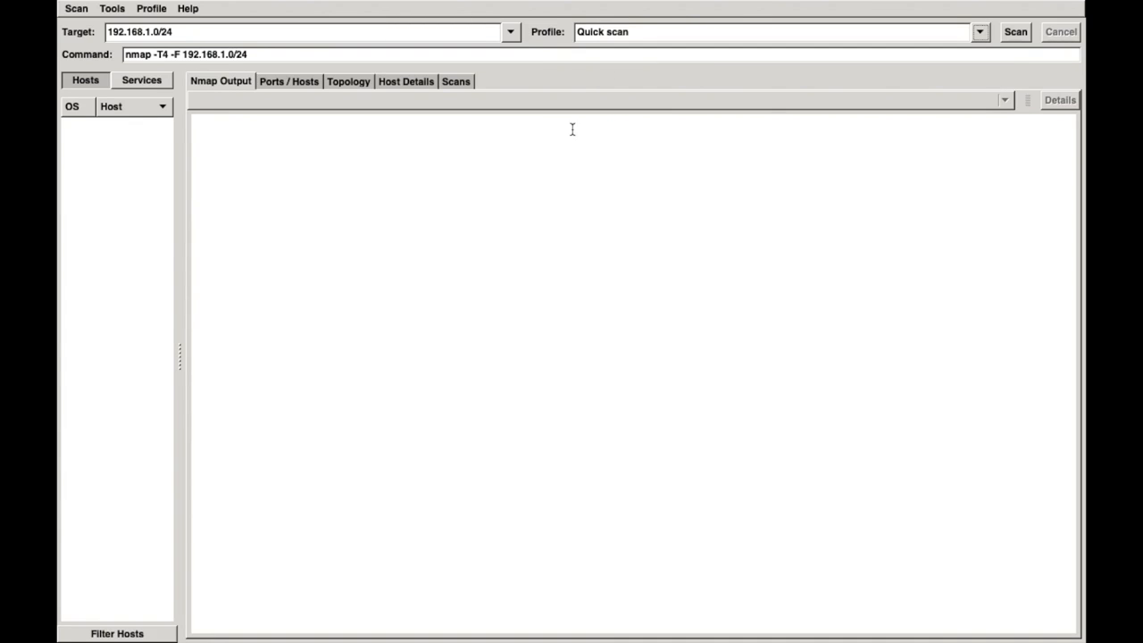
left_click(1015, 34)
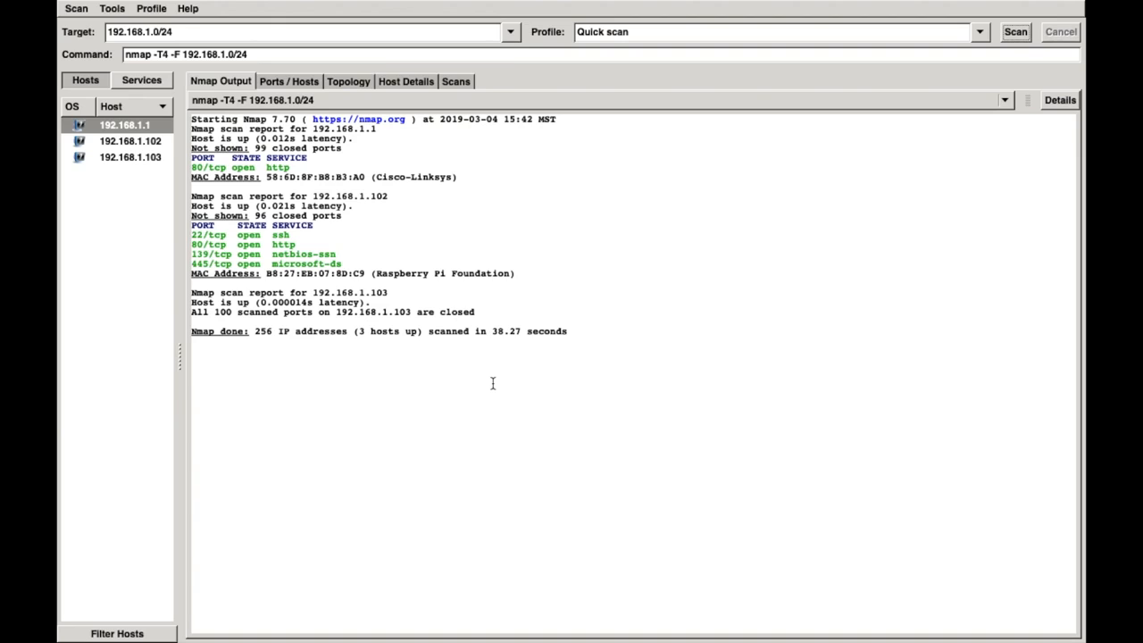
- Examine the start of the Nmap output and go through each discovered host in the host list
left_click(355, 137)
left_click_drag(356, 138, 189, 121)
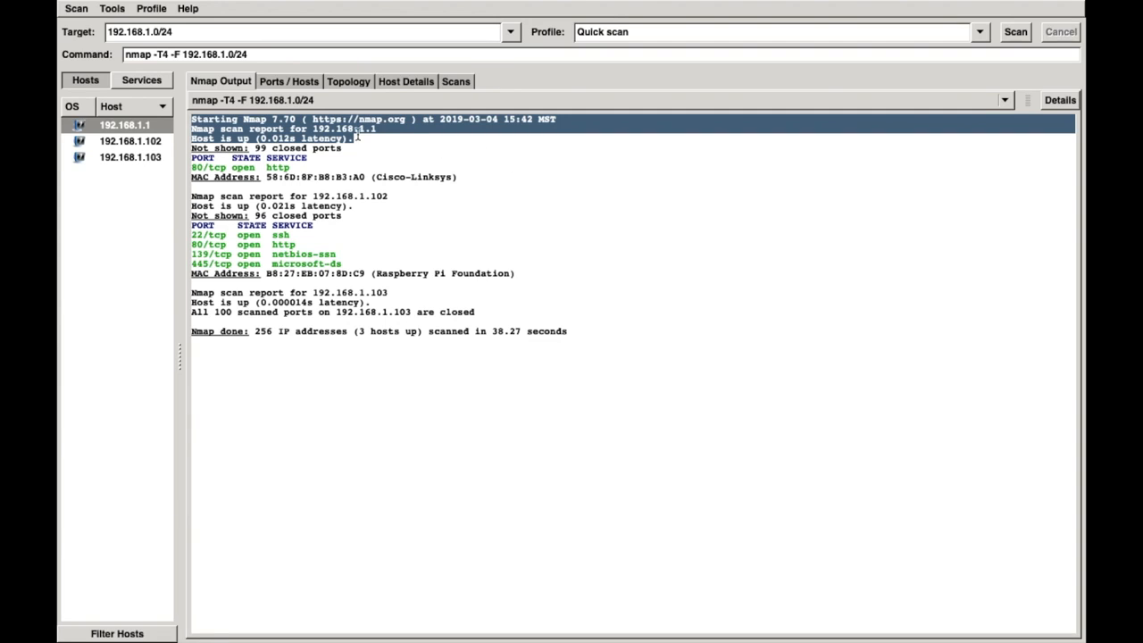
left_click(398, 131)
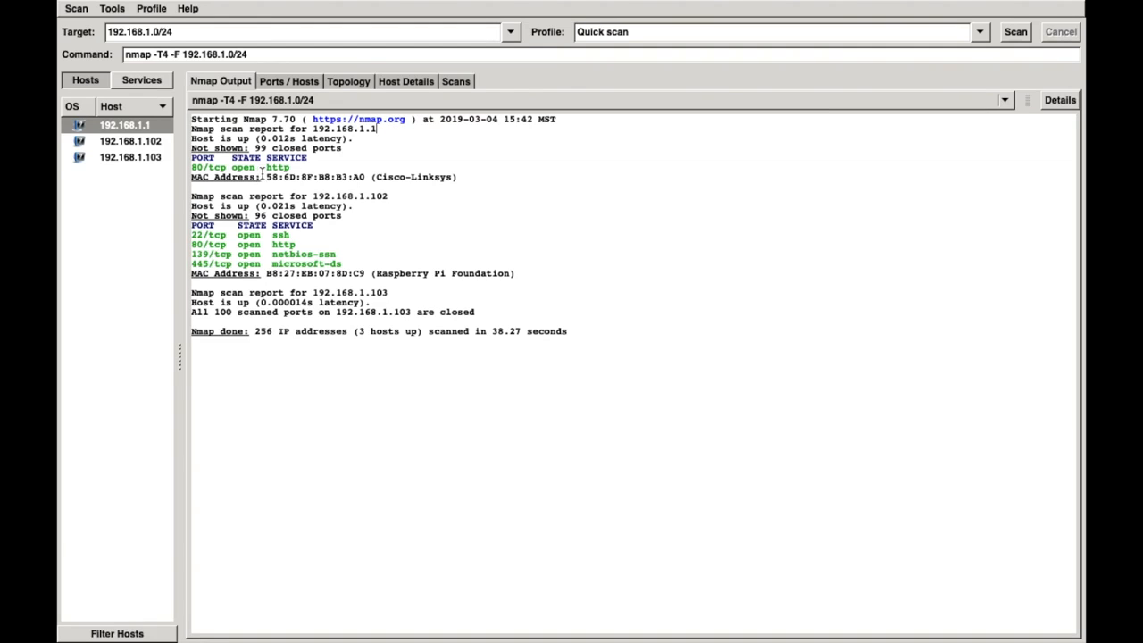
left_click(127, 143)
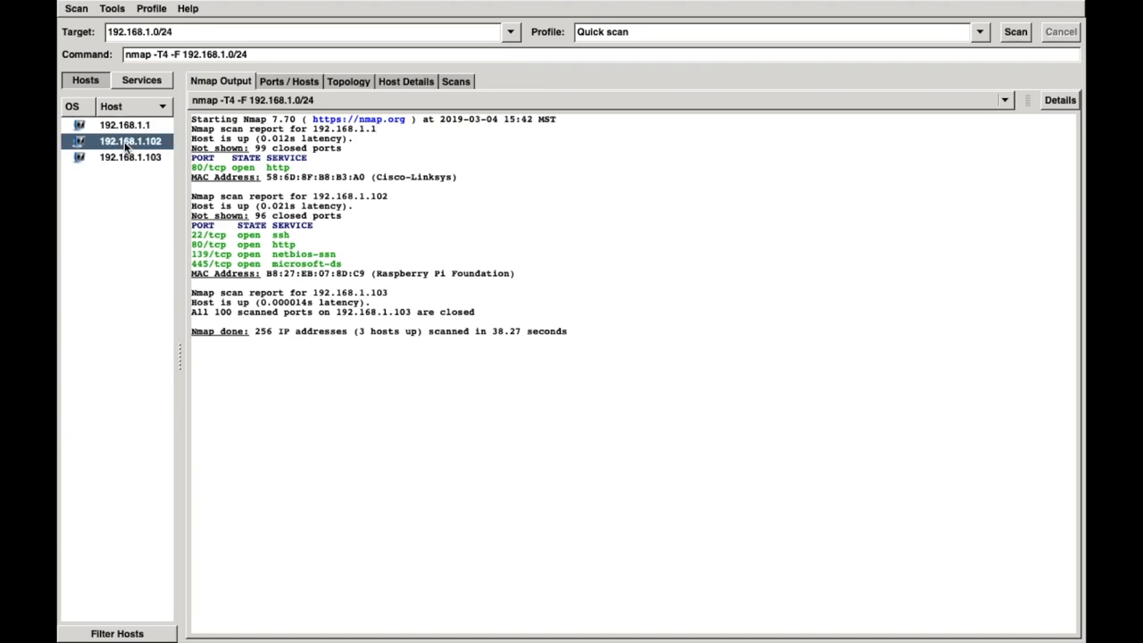
left_click(117, 158)
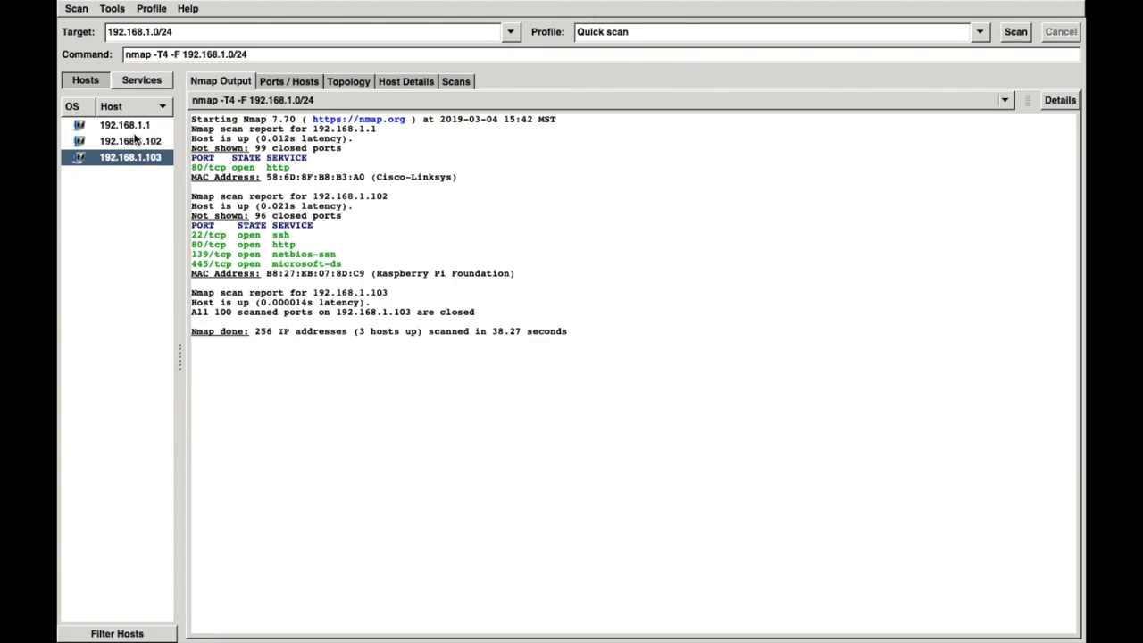
left_click(129, 126)
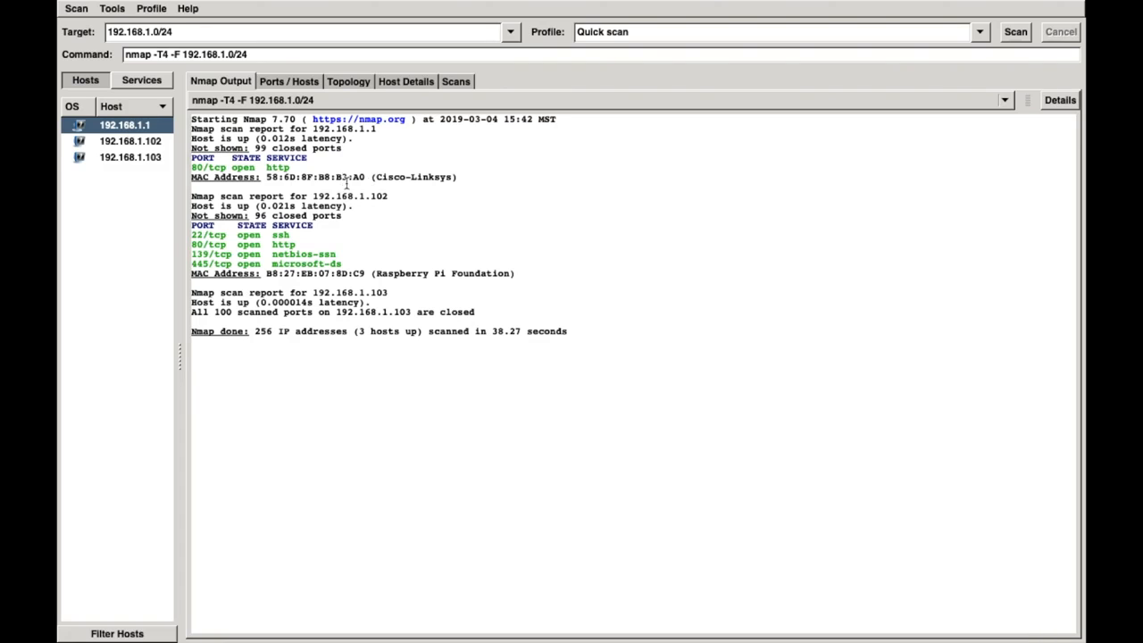
left_click_drag(602, 348, 179, 108)
left_click(514, 471)
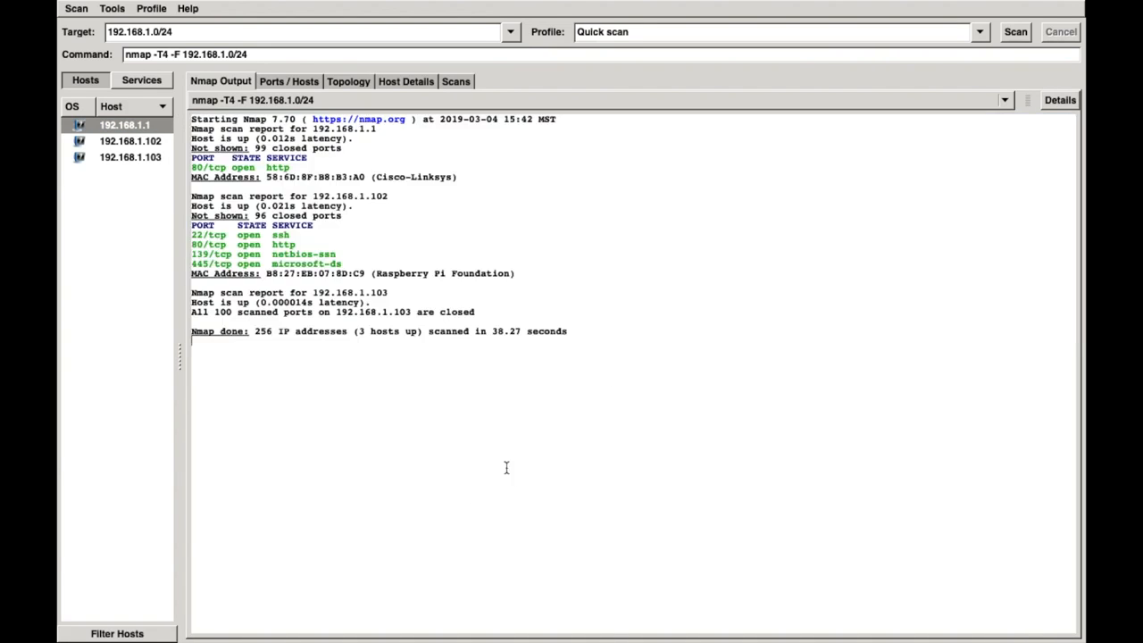
left_click(112, 143)
left_click(132, 158)
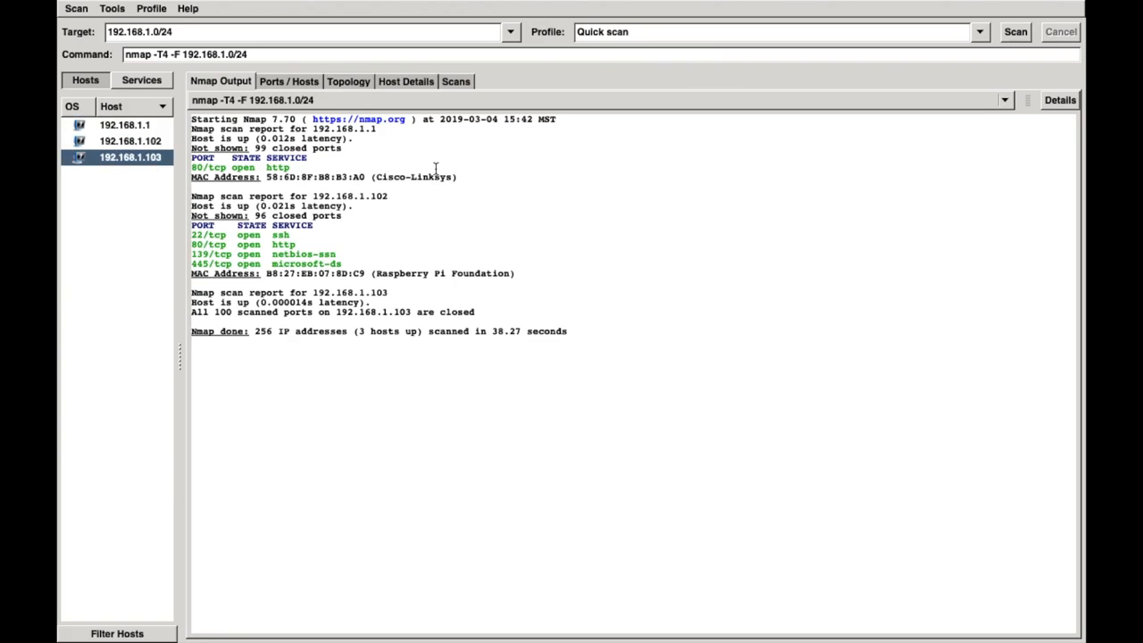
- Locate the report heading of each scanned host in the Nmap output, ending at 192.168.1.1
left_click_drag(404, 196, 142, 191)
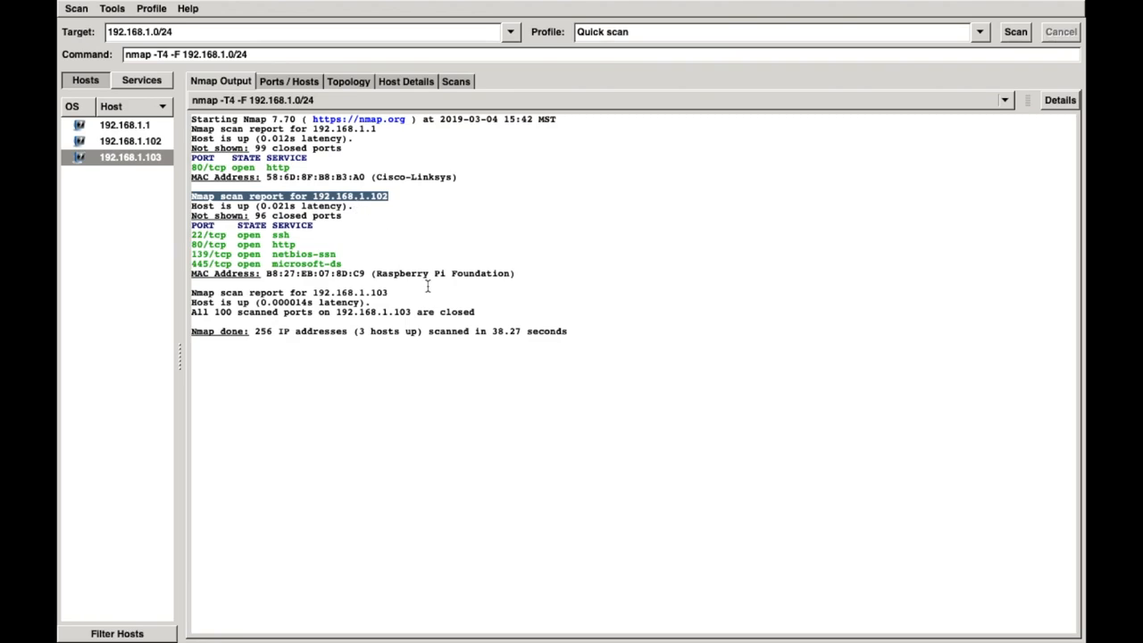
left_click_drag(396, 292, 159, 297)
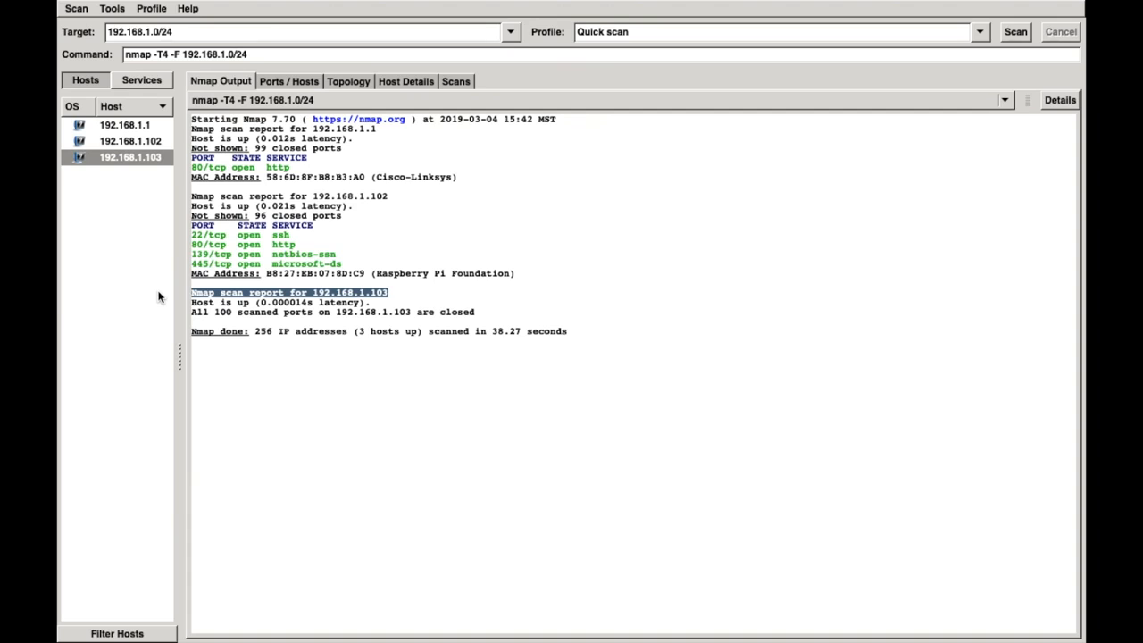
left_click_drag(389, 195, 371, 196)
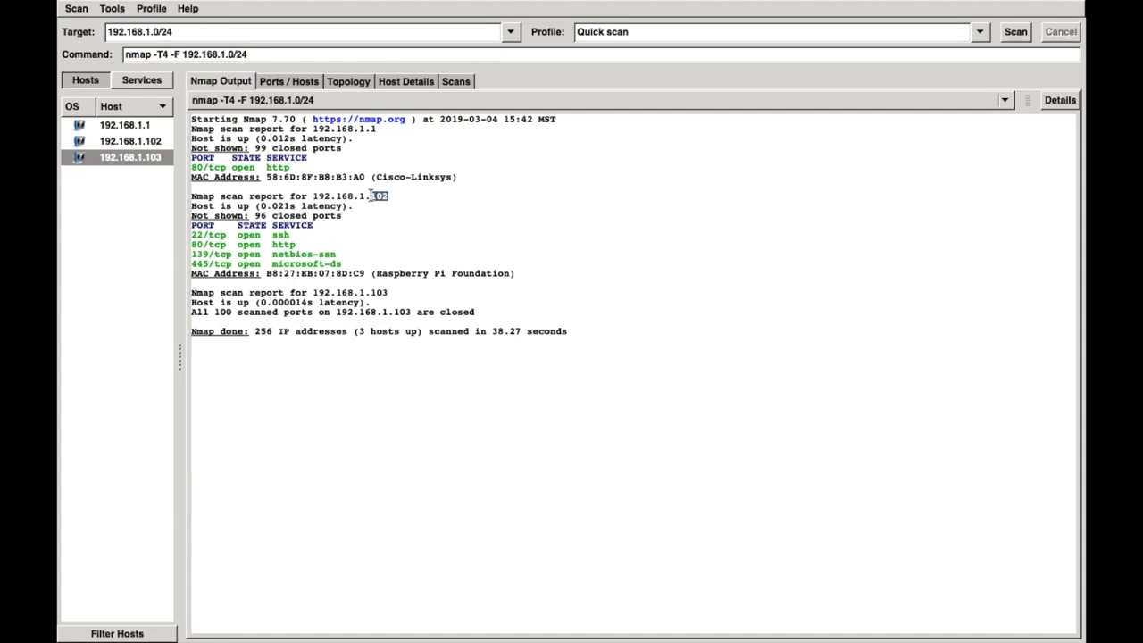
left_click(379, 129)
left_click_drag(378, 128, 105, 145)
left_click(376, 137)
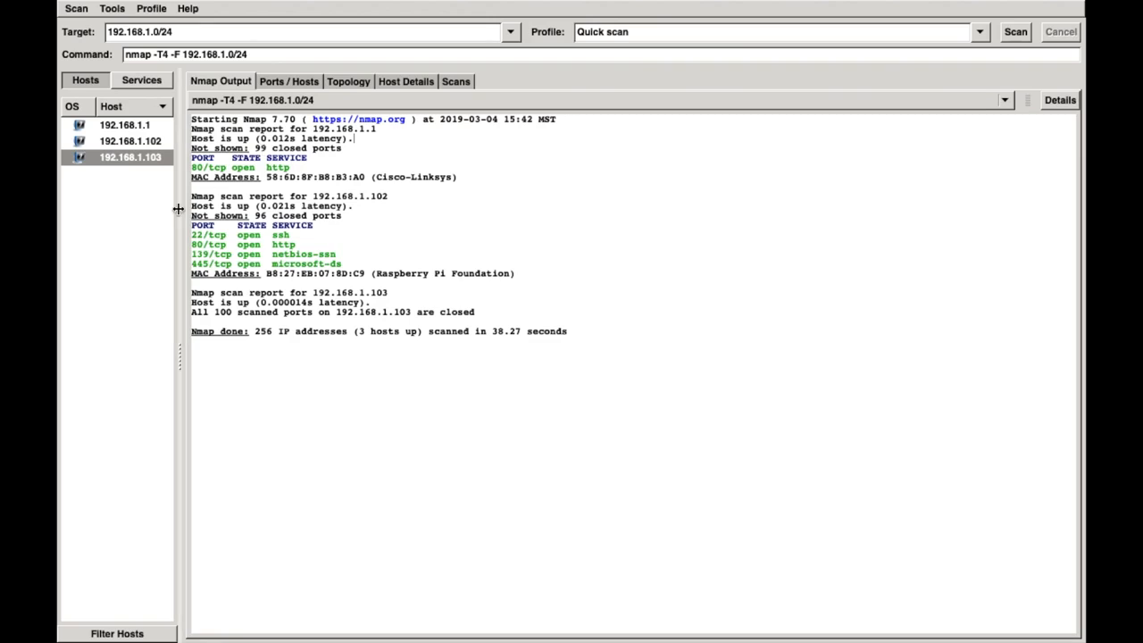
- Examine the port, MAC address and vendor details in the report for 192.168.1.1
left_click(192, 168)
left_click_drag(192, 168, 297, 168)
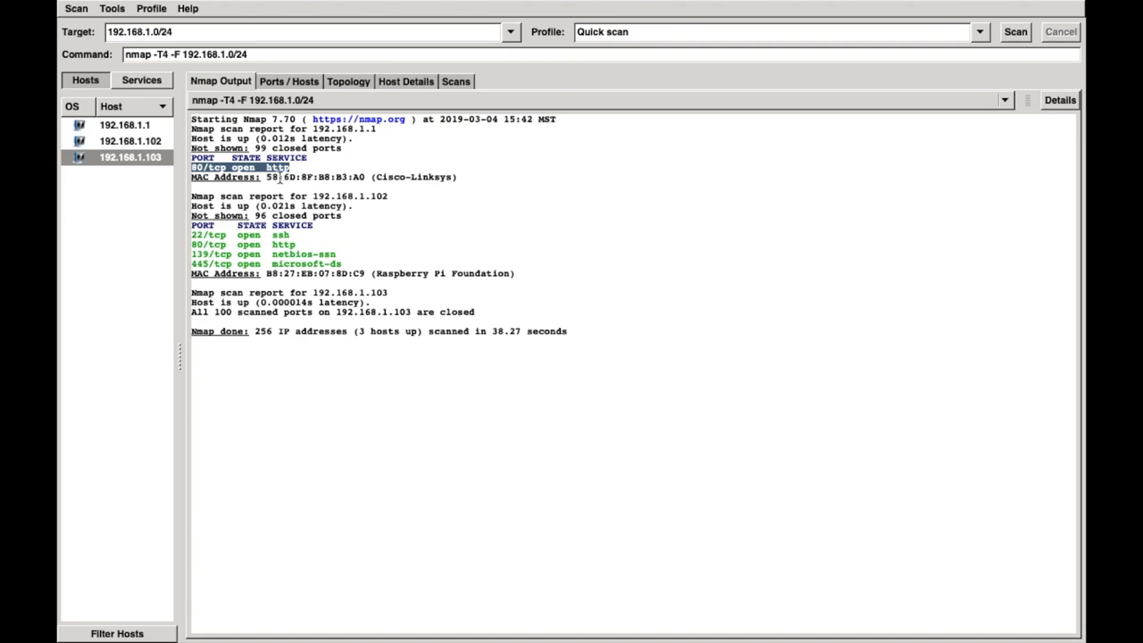
left_click_drag(269, 178, 370, 178)
left_click(459, 178)
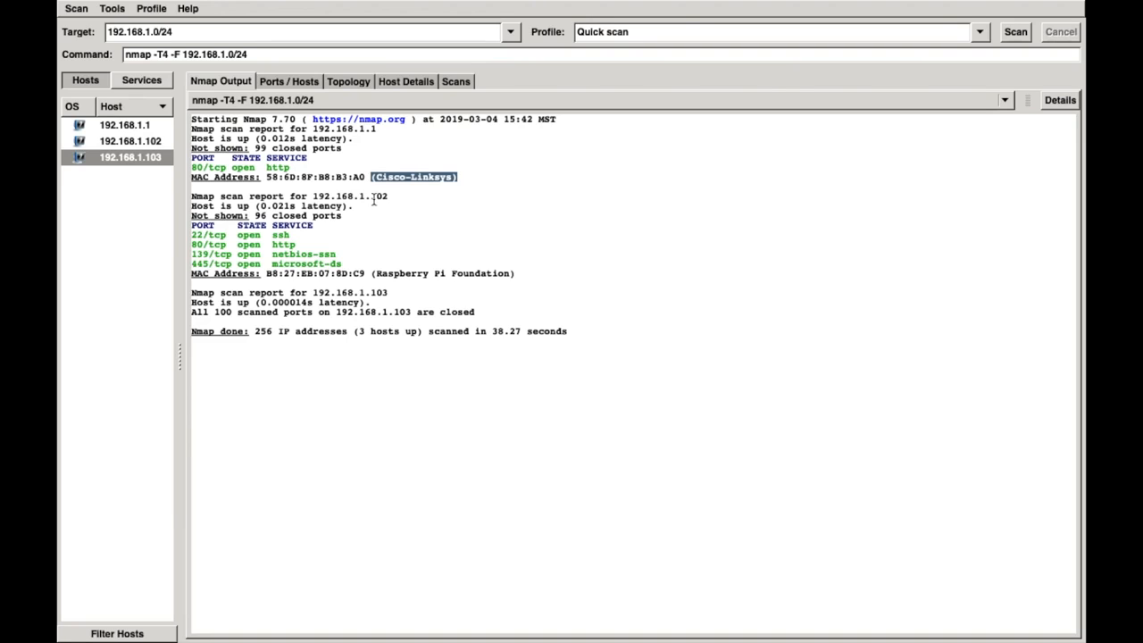
- Examine the port list, MAC address and vendor details in the report for 192.168.1.102
left_click_drag(390, 195, 149, 197)
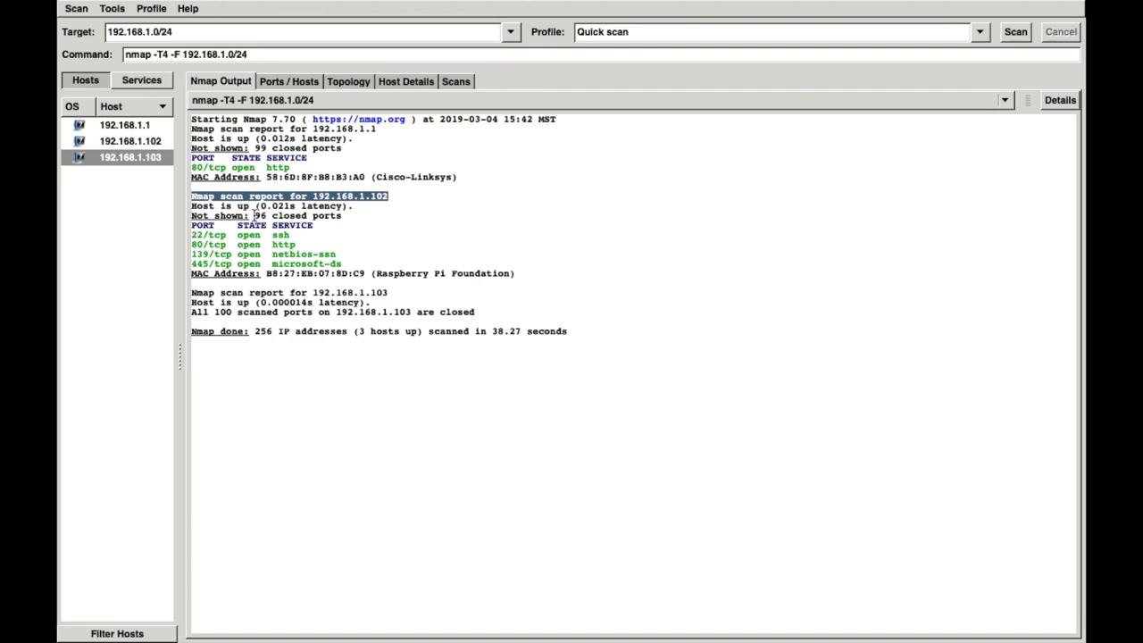
left_click_drag(346, 261, 184, 236)
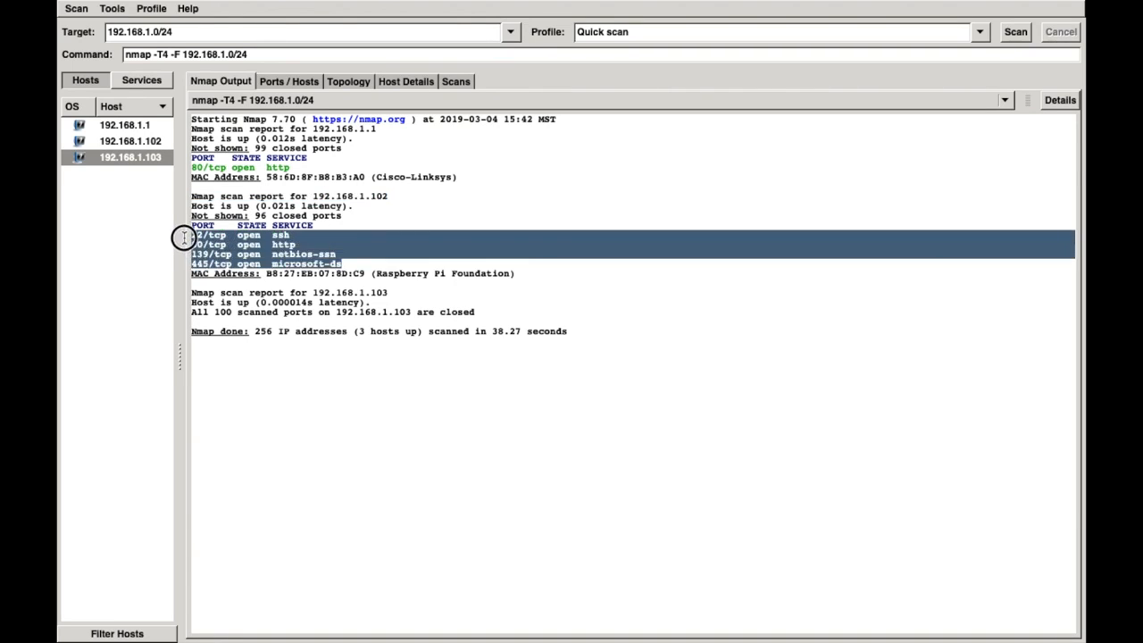
left_click(398, 244)
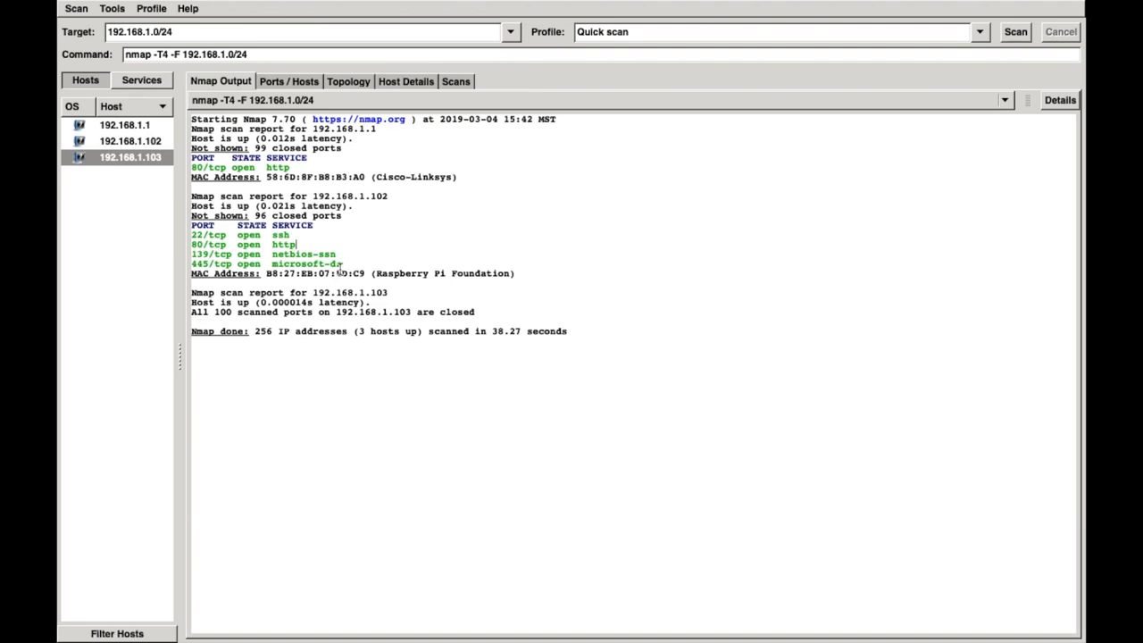
left_click_drag(194, 275, 536, 282)
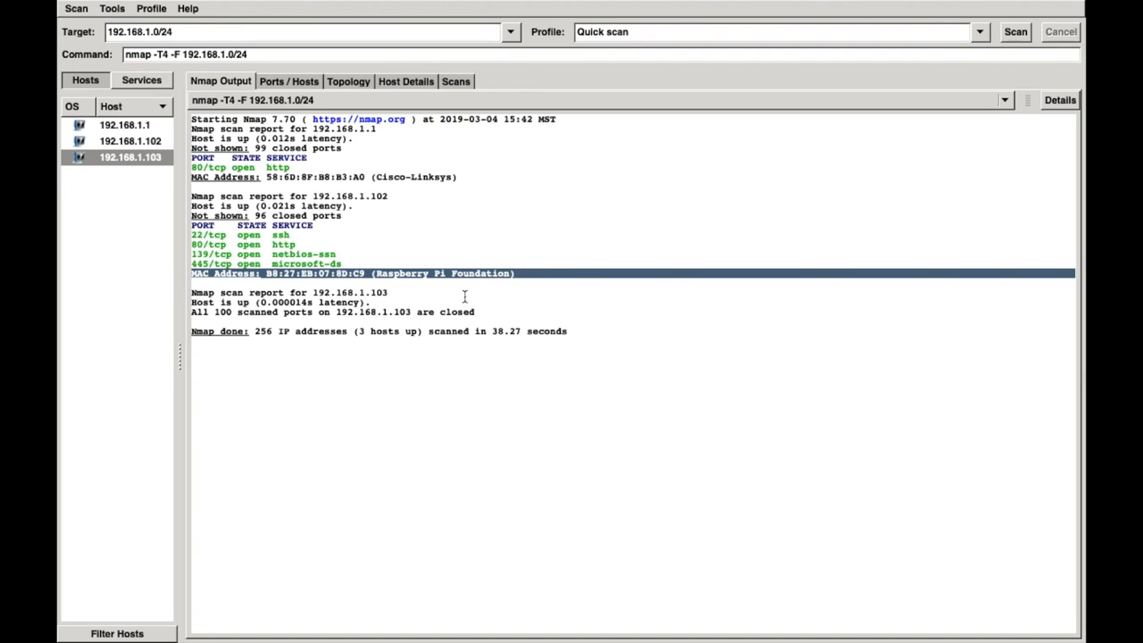
left_click(541, 361)
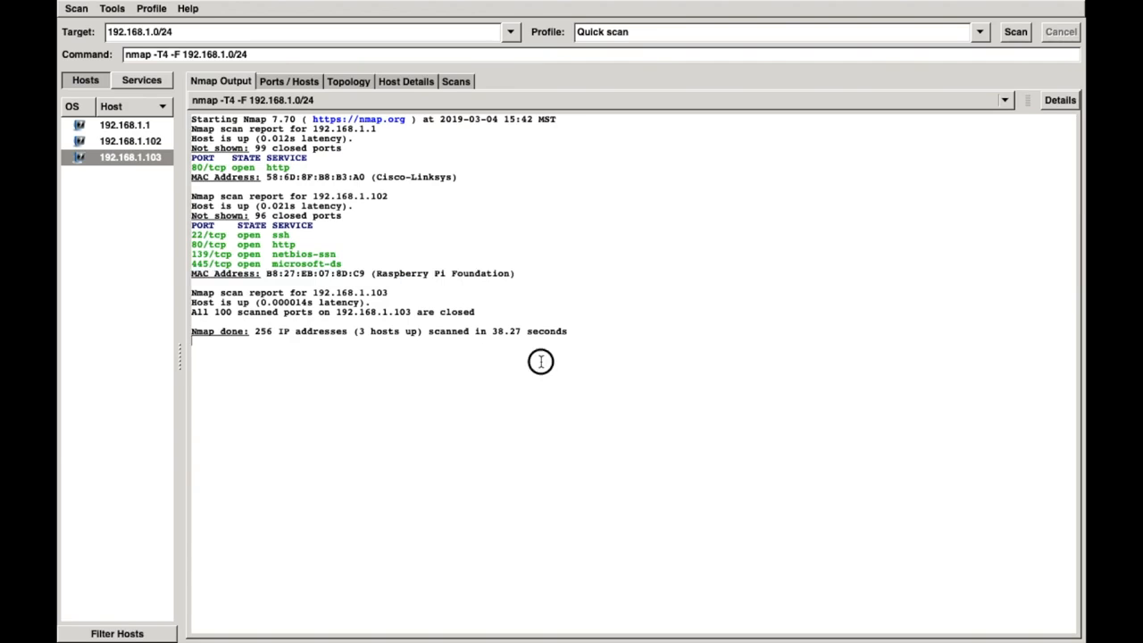
- Examine the complete scan report for host 192.168.1.103
left_click(490, 314)
left_click_drag(490, 314, 157, 295)
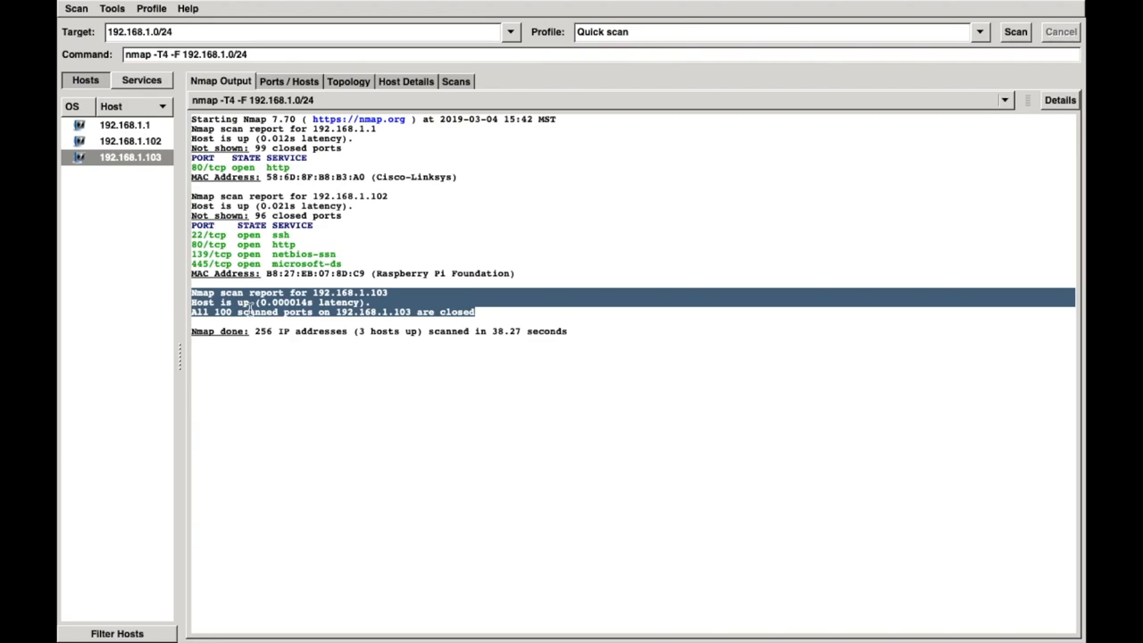
left_click(398, 310)
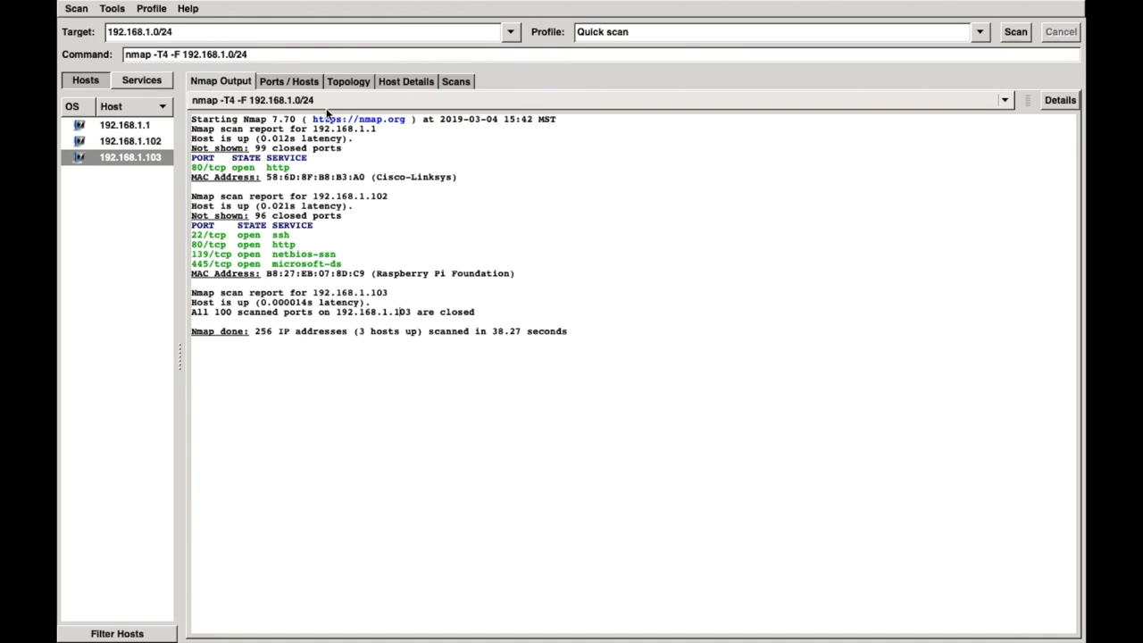
- Run an Intense scan of the target range 192.168.1.0/24
left_click(978, 33)
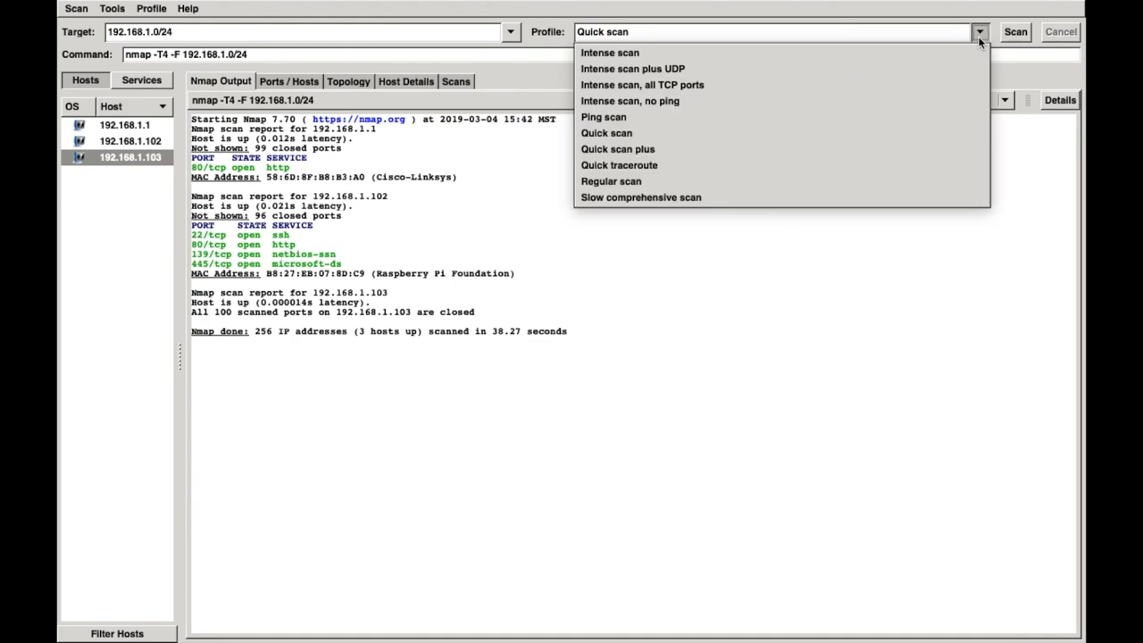
left_click(706, 55)
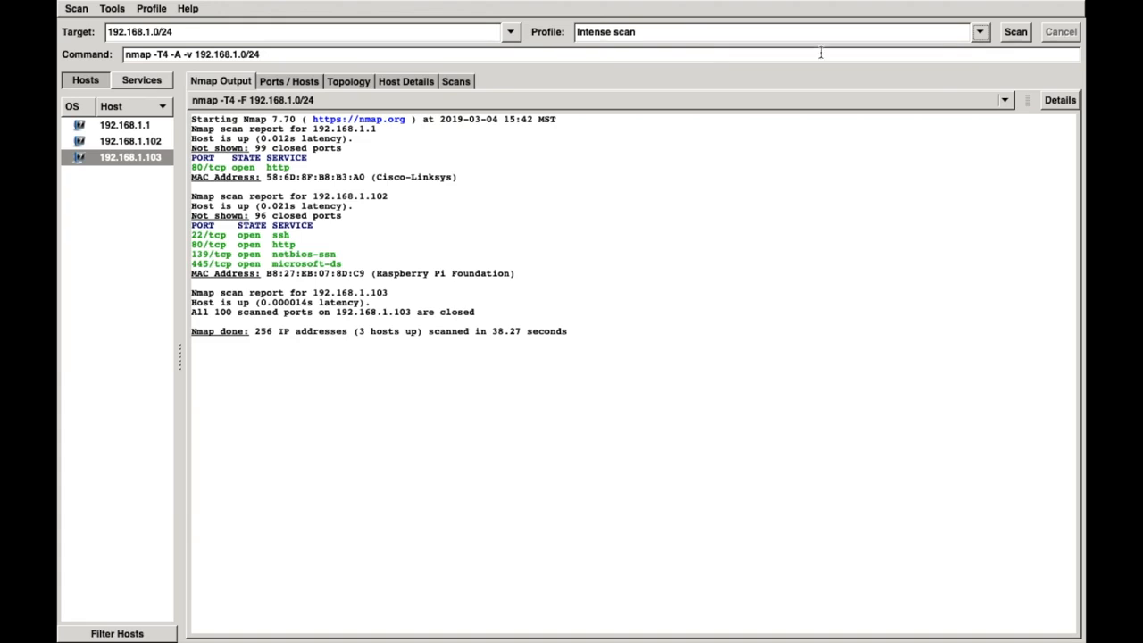
left_click(1014, 34)
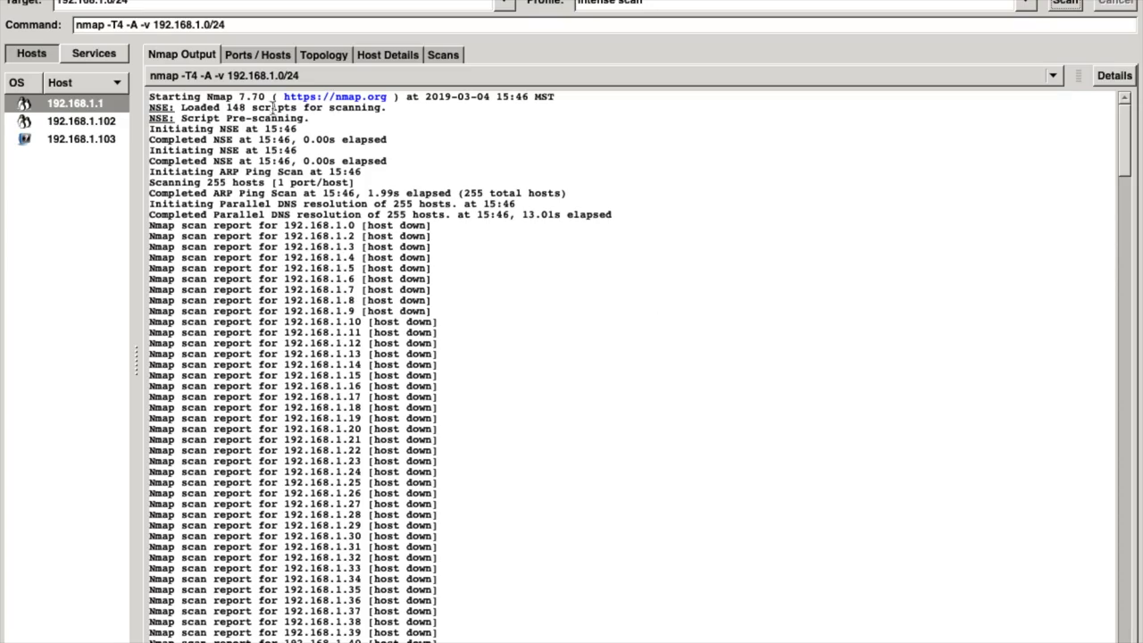
- Skim the full Intense scan output, from the script pre-scanning lines down to the detailed host reports and back to the start
scroll(504, 147, "down", 10)
scroll(503, 146, "down", 20)
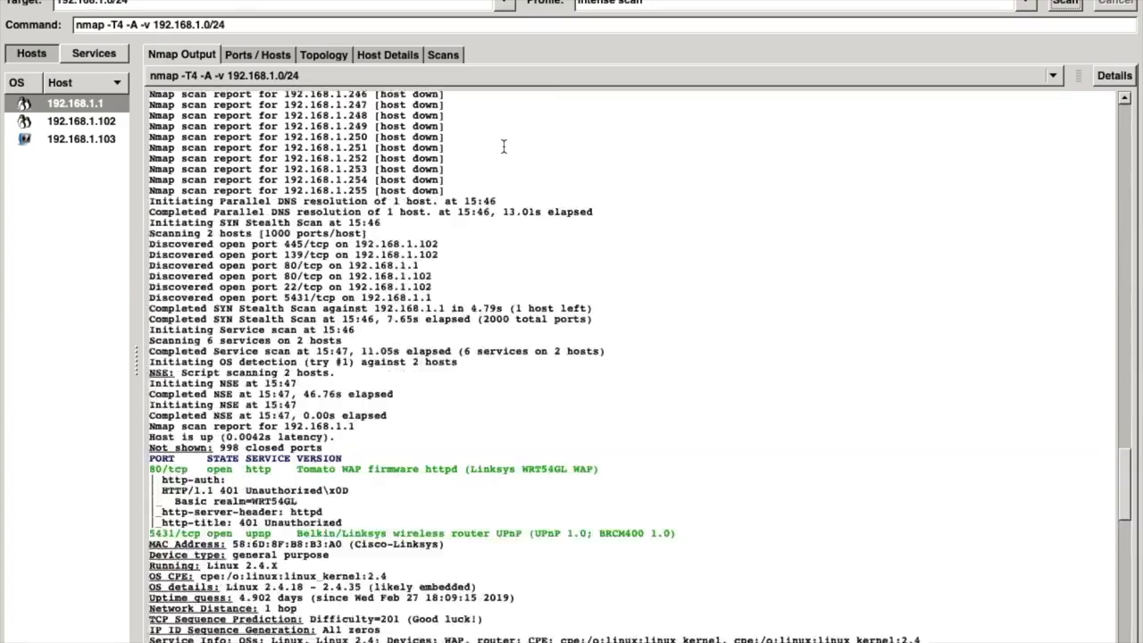
scroll(504, 147, "down", 10)
scroll(504, 146, "up", 20)
scroll(503, 147, "up", 10)
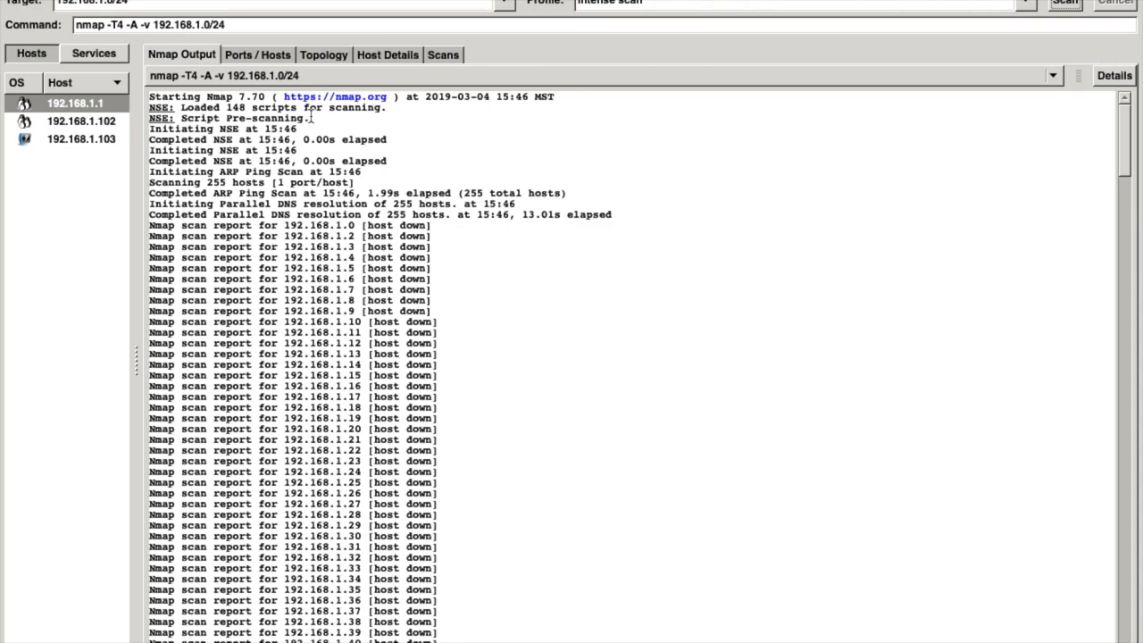
scroll(407, 277, "down", 20)
scroll(407, 277, "down", 10)
scroll(407, 277, "up", 20)
left_click(146, 3)
scroll(340, 234, "down", 15)
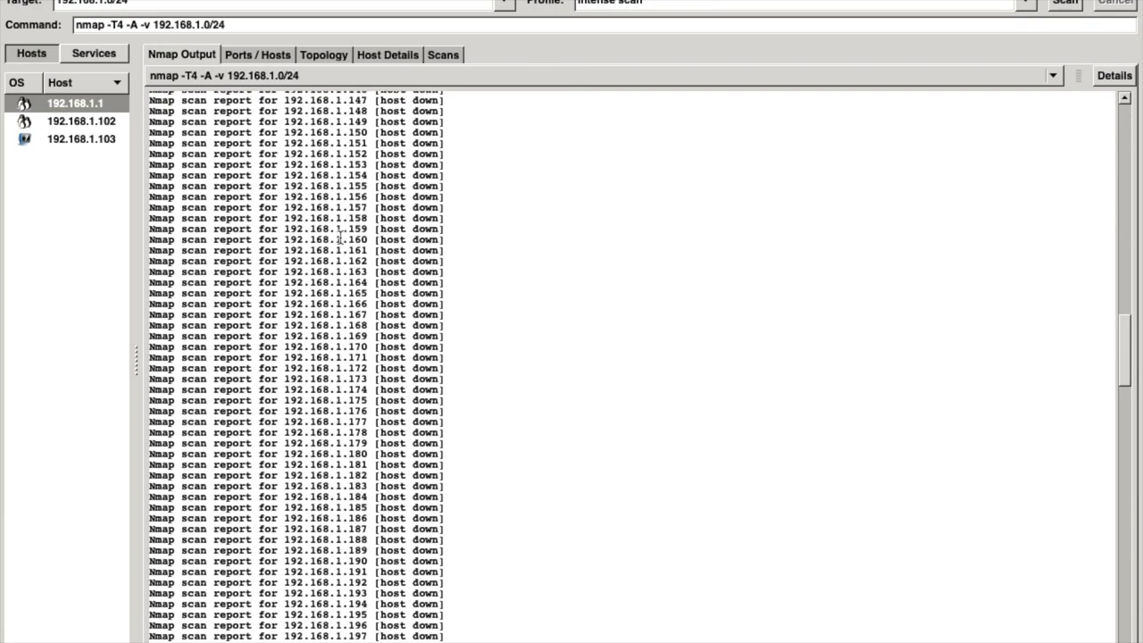
scroll(339, 237, "up", 15)
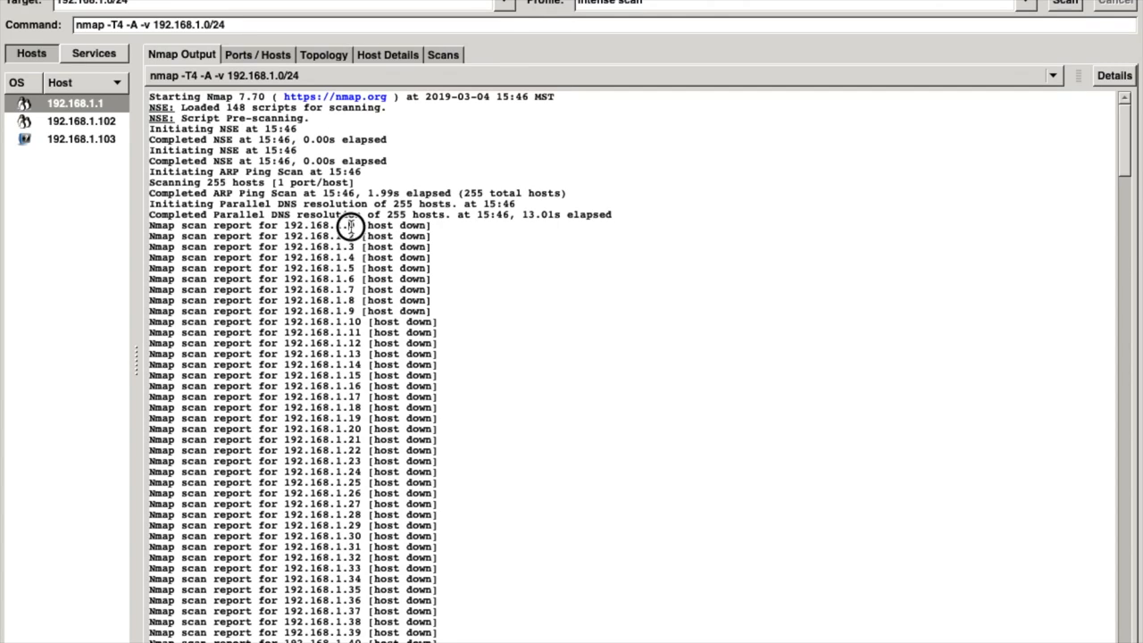
- Check the up or down status of the individual addresses from 192.168.1.0 through 192.168.1.255
left_click_drag(349, 225, 353, 236)
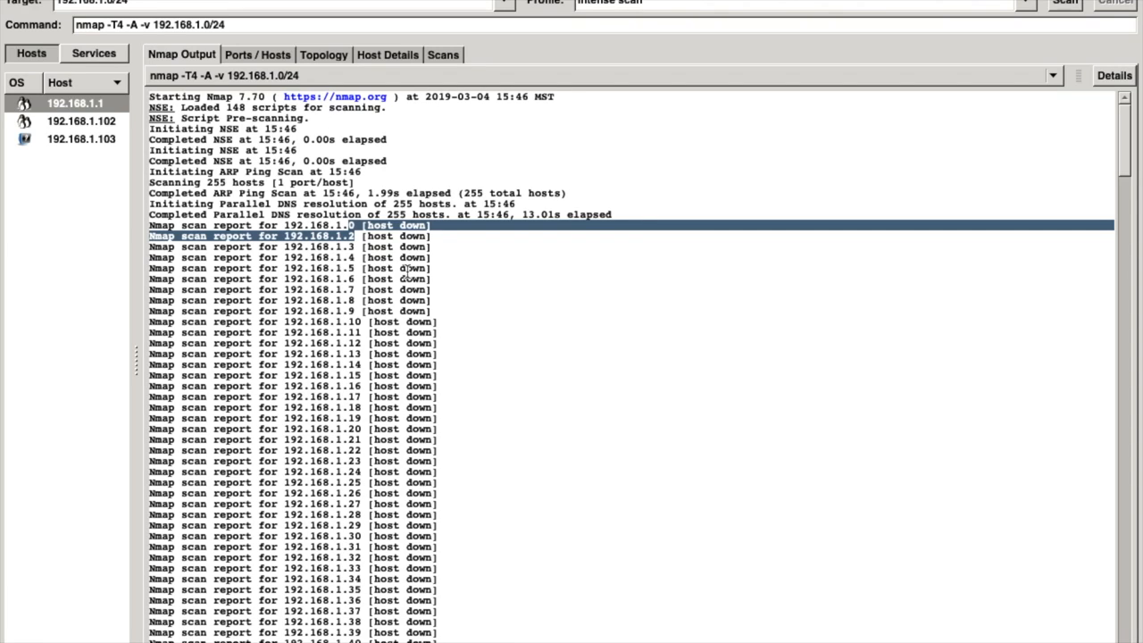
left_click(356, 248)
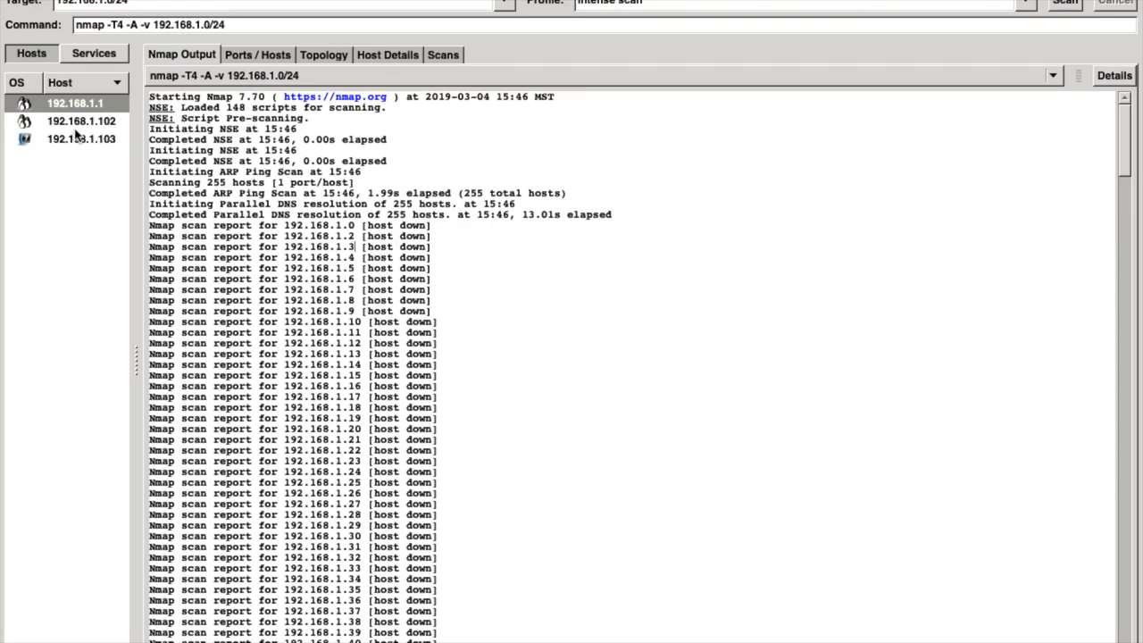
scroll(361, 268, "down", 5)
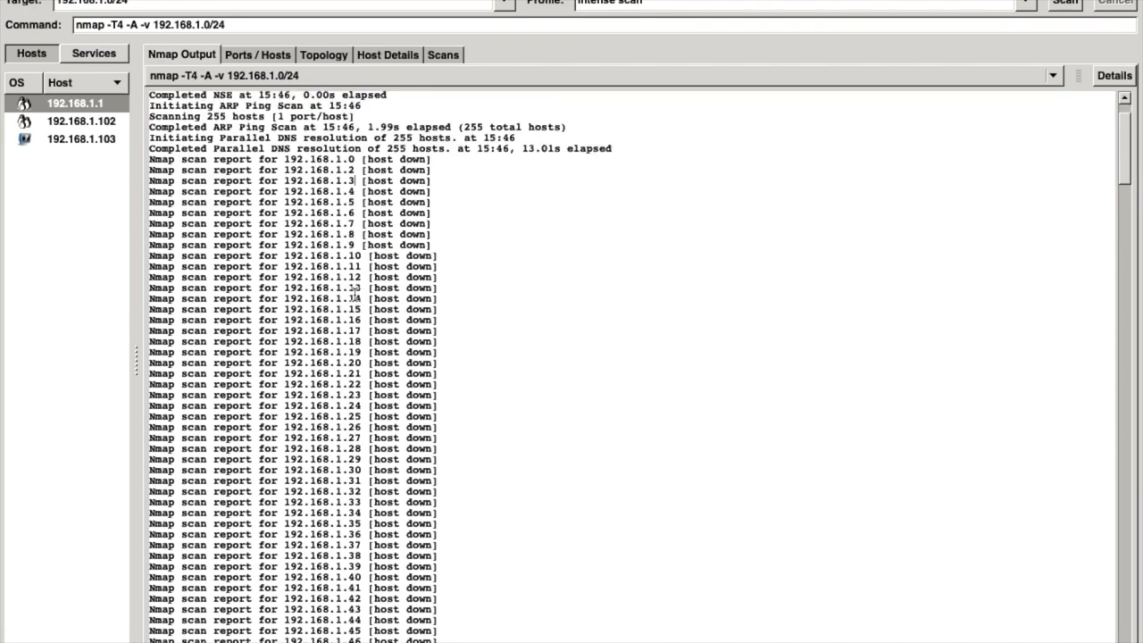
left_click(358, 311)
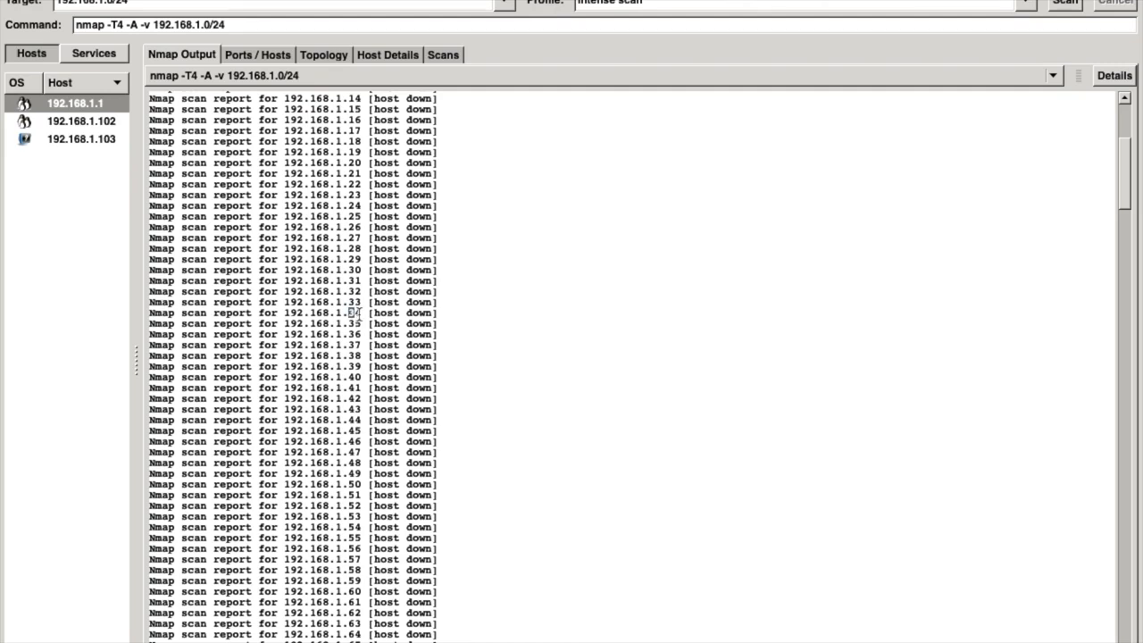
double_click(352, 420)
double_click(355, 516)
scroll(352, 552, "down", 4)
scroll(350, 552, "down", 4)
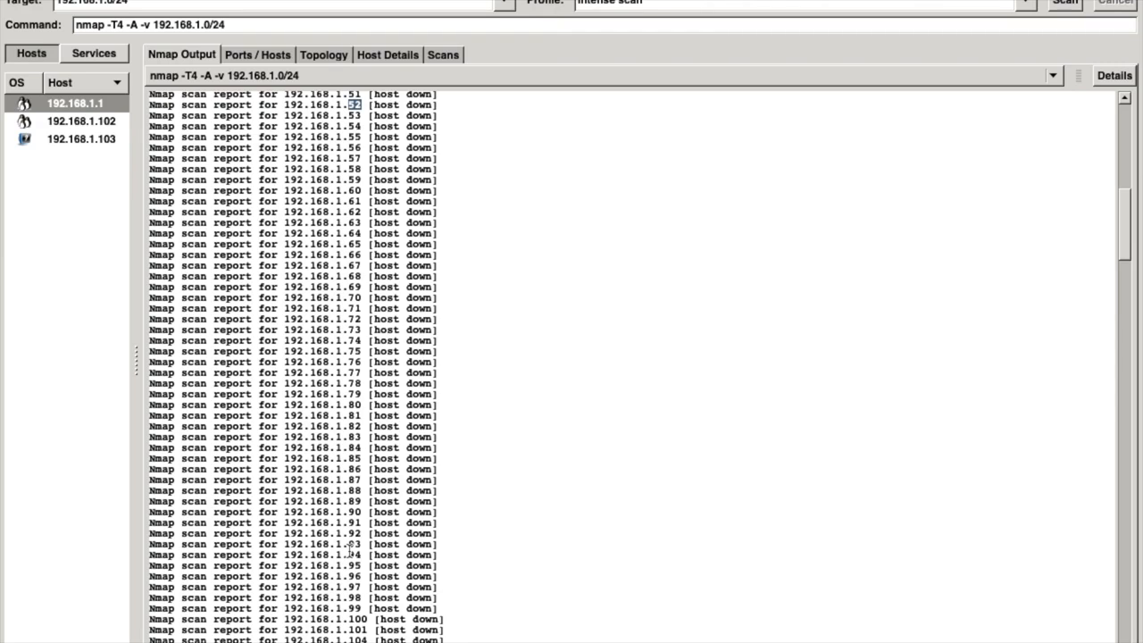
scroll(350, 548, "down", 20)
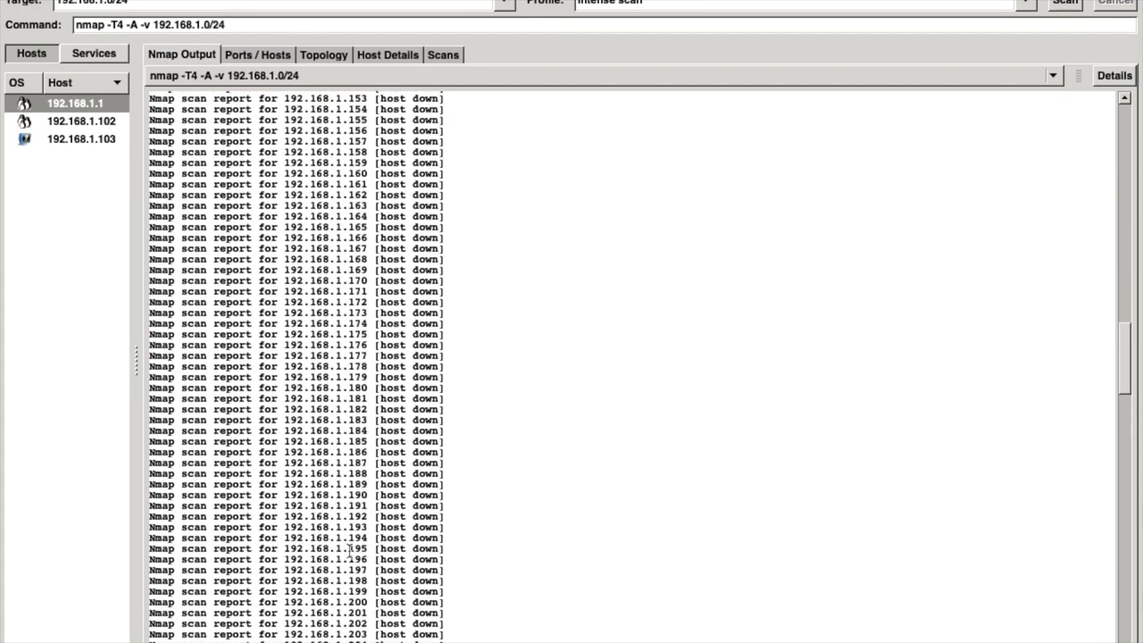
scroll(350, 551, "down", 5)
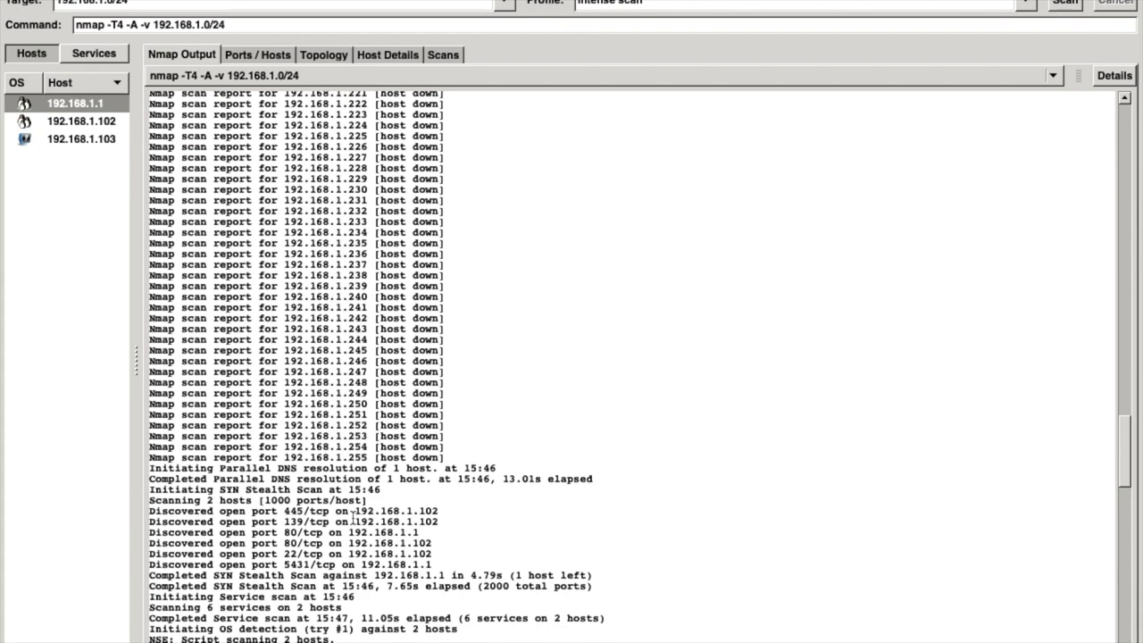
- Examine the DNS resolution, SYN Stealth Scan and discovered-port lines that precede the report for 192.168.1.1
left_click(77, 105)
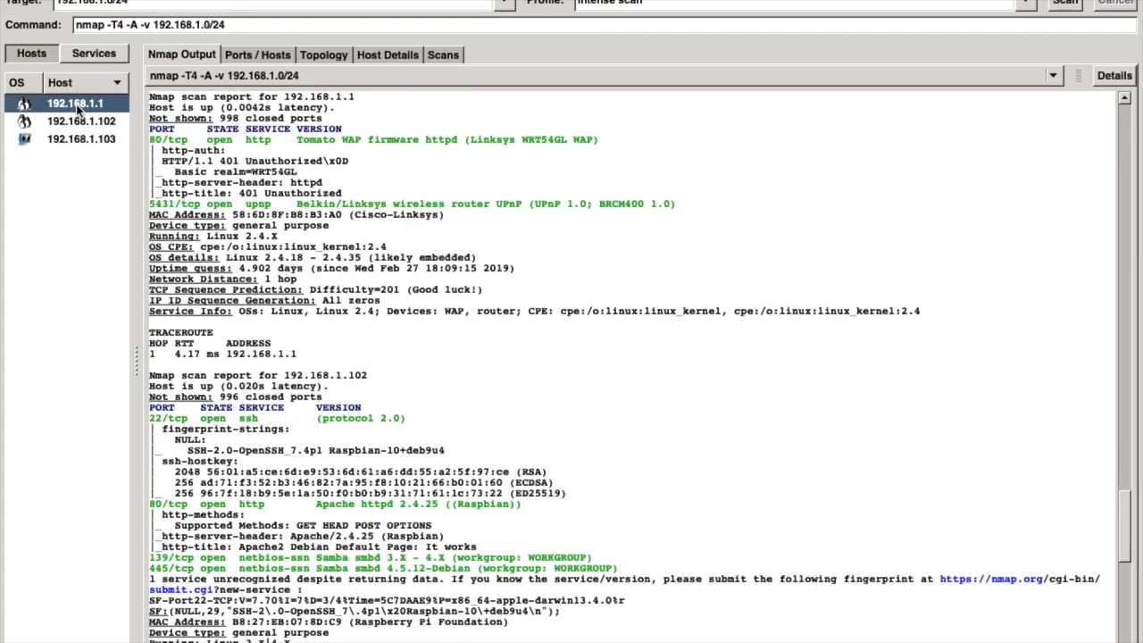
scroll(400, 172, "up", 6)
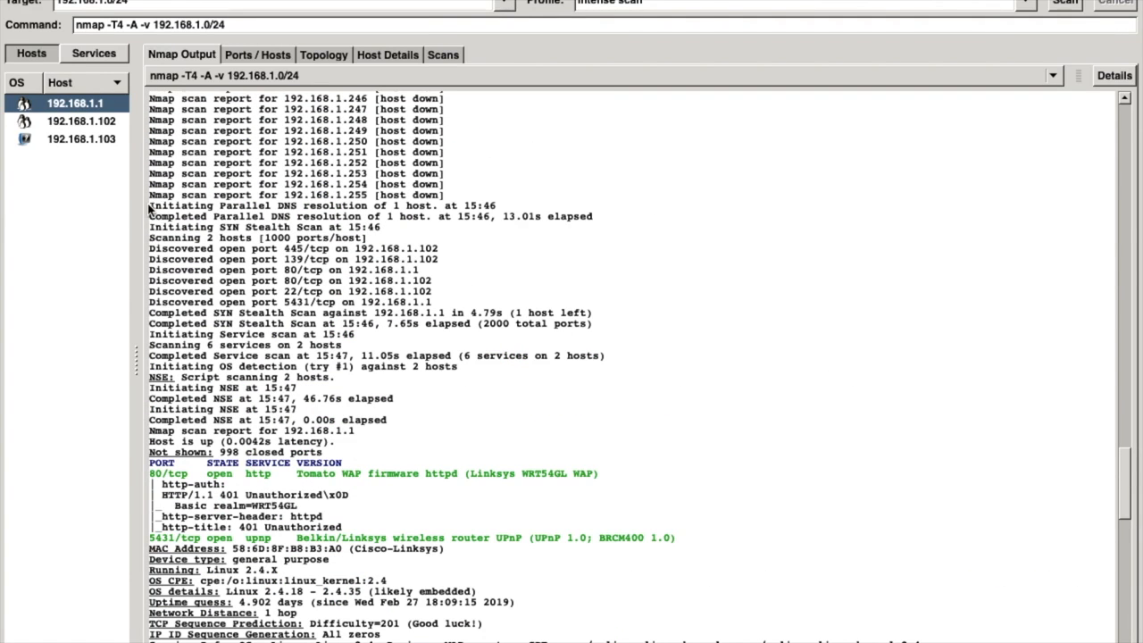
left_click_drag(150, 206, 344, 281)
left_click(305, 189)
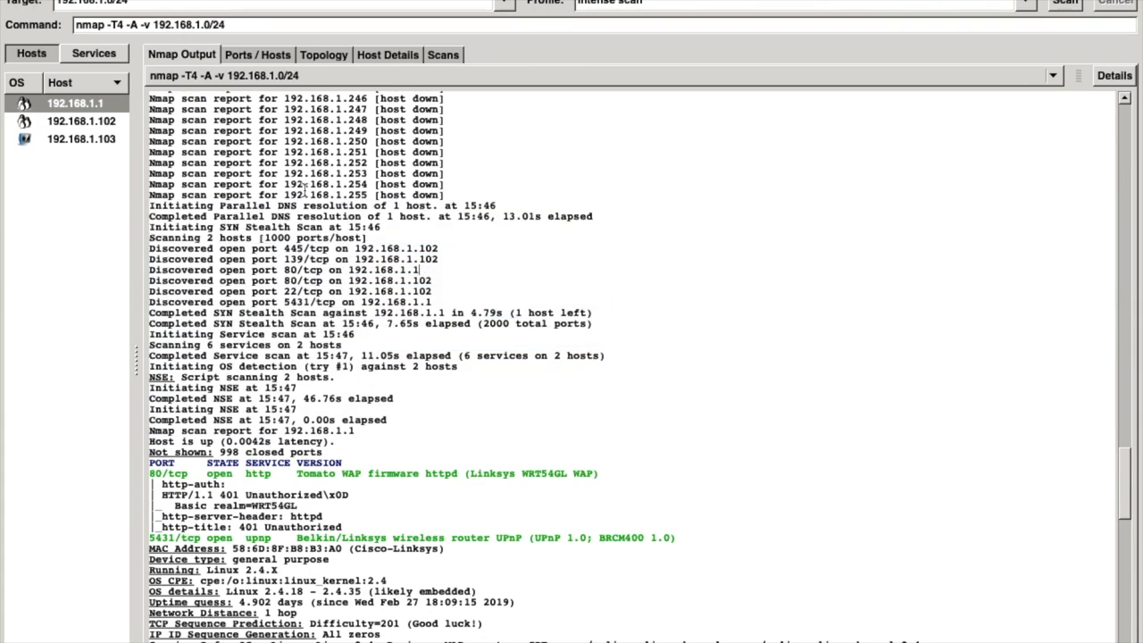
- Go to the report for 192.168.1.1 and examine its port 80 service, version, HTTP authentication and page title details
left_click(44, 105)
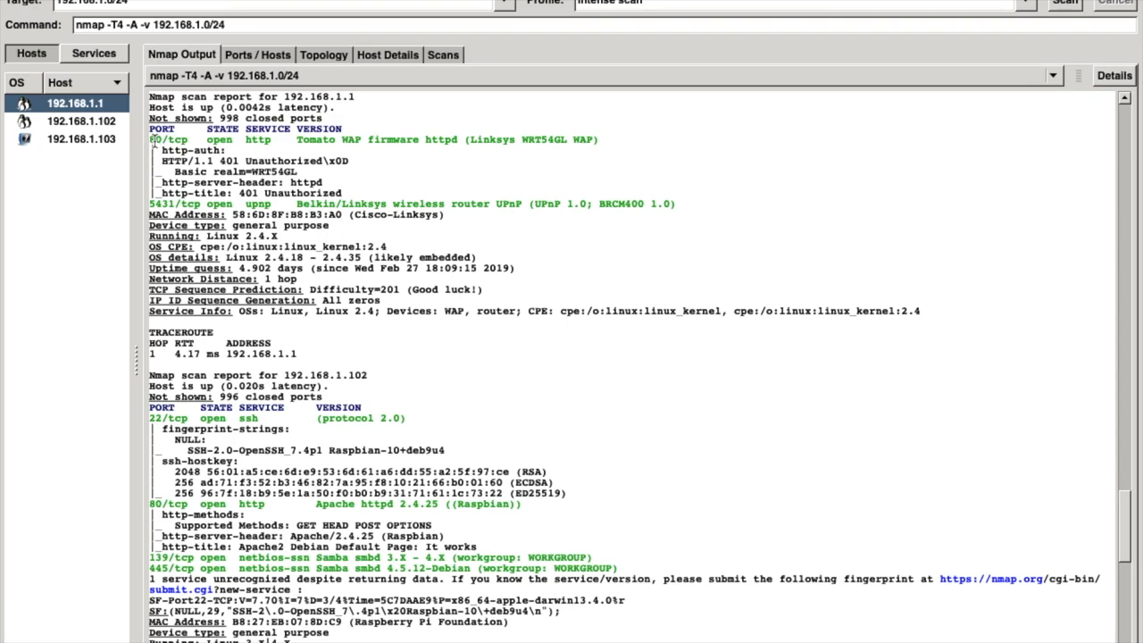
left_click_drag(154, 141, 278, 143)
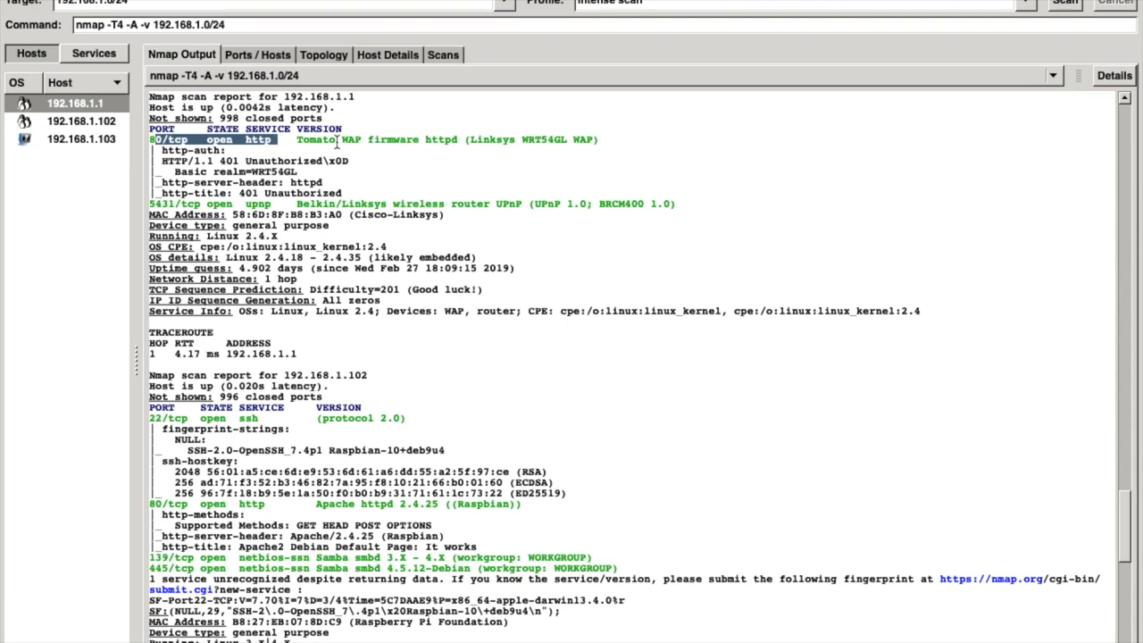
left_click(298, 140)
left_click_drag(299, 141, 596, 140)
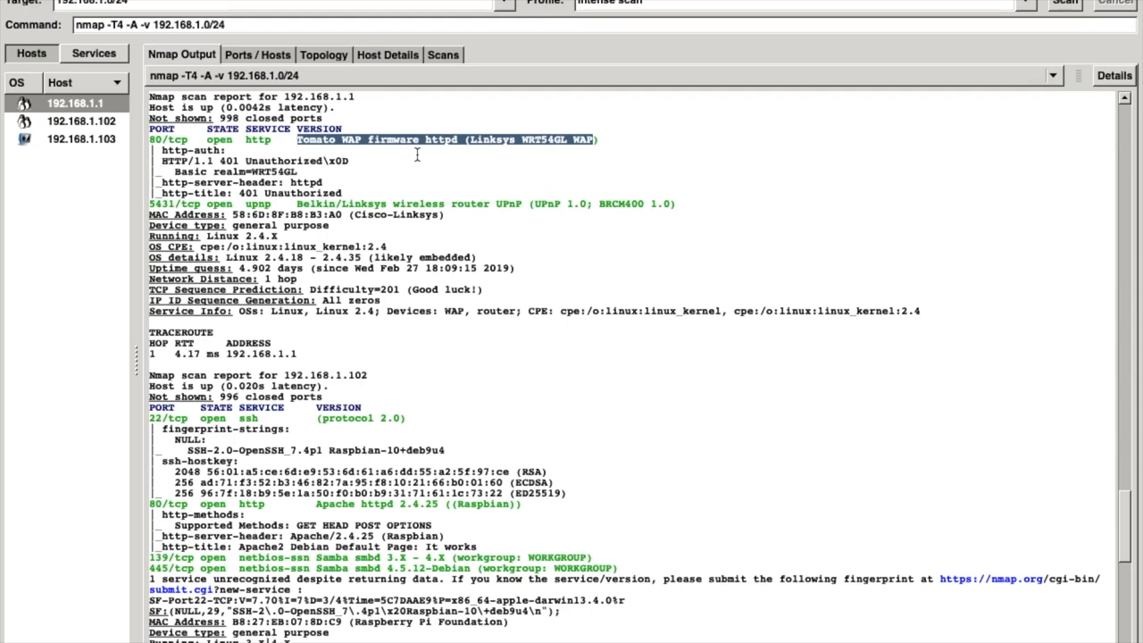
left_click(450, 158)
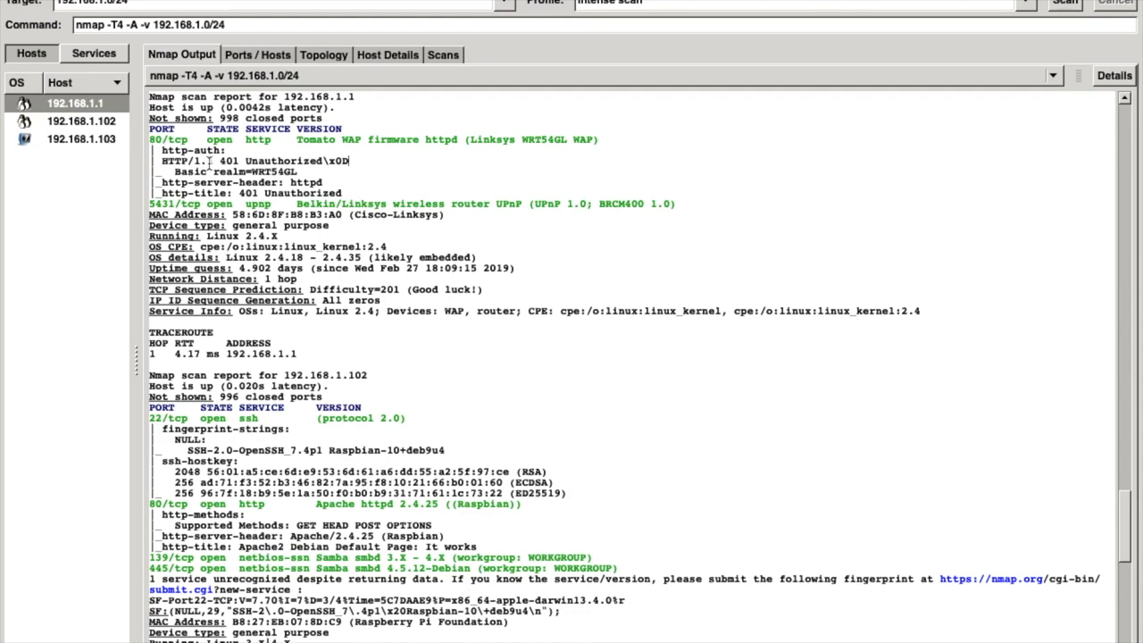
left_click_drag(350, 193, 243, 194)
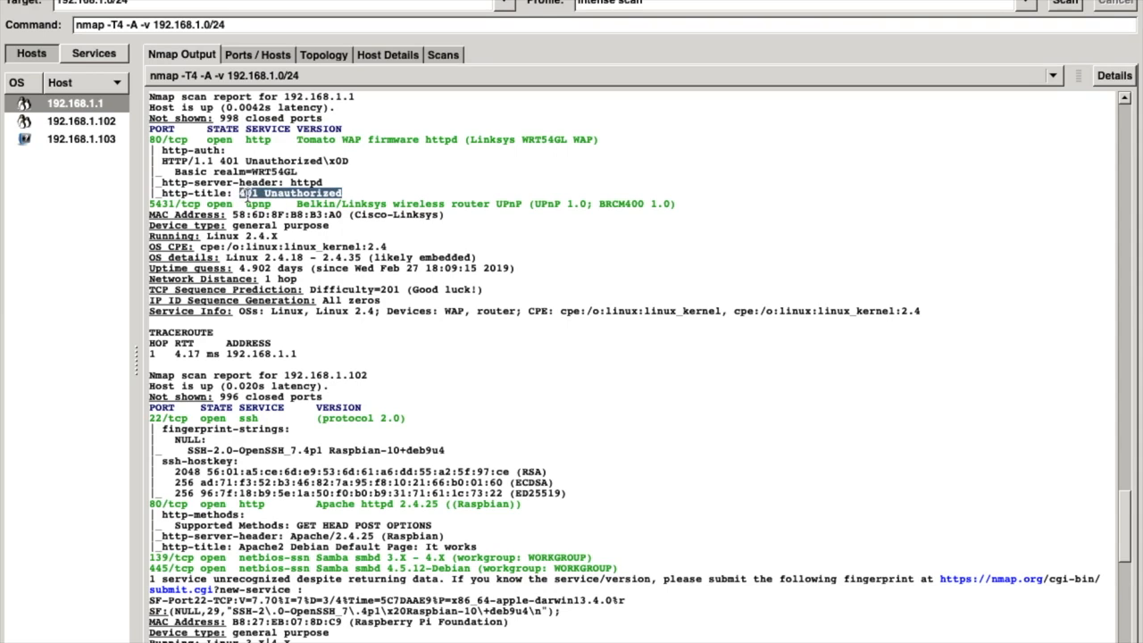
left_click(283, 171)
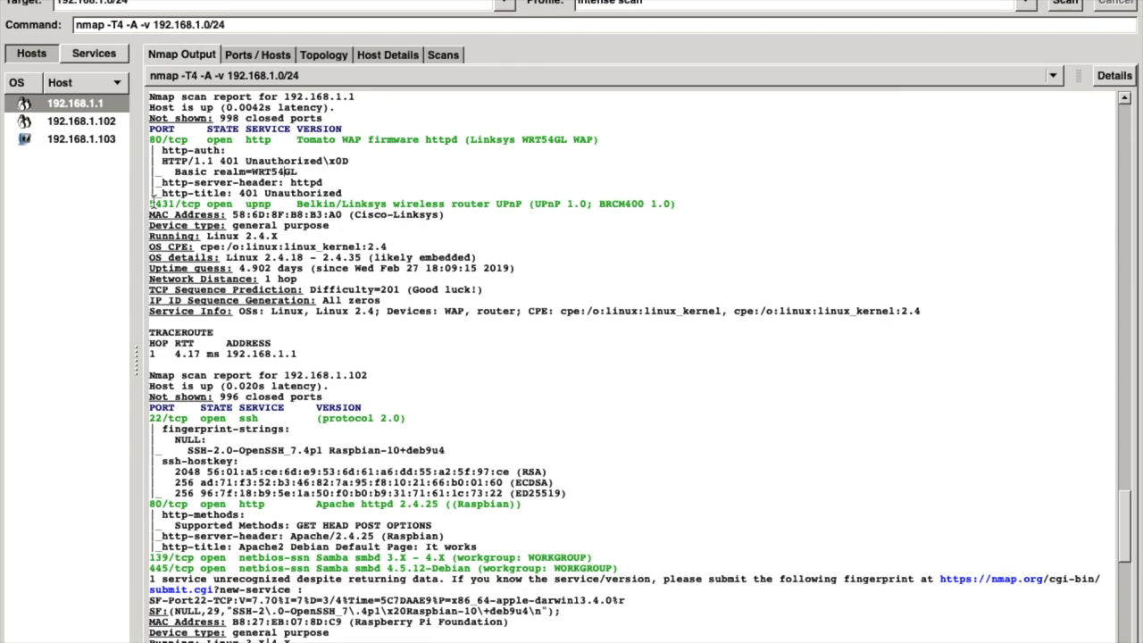
- Examine the port number and UPnP version details of the 5431/tcp entry for 192.168.1.1
left_click_drag(150, 204, 180, 204)
left_click(497, 203)
left_click_drag(496, 203, 525, 204)
- Examine the running operating system, network distance, service info and traceroute result for 192.168.1.1
left_click_drag(206, 236, 305, 236)
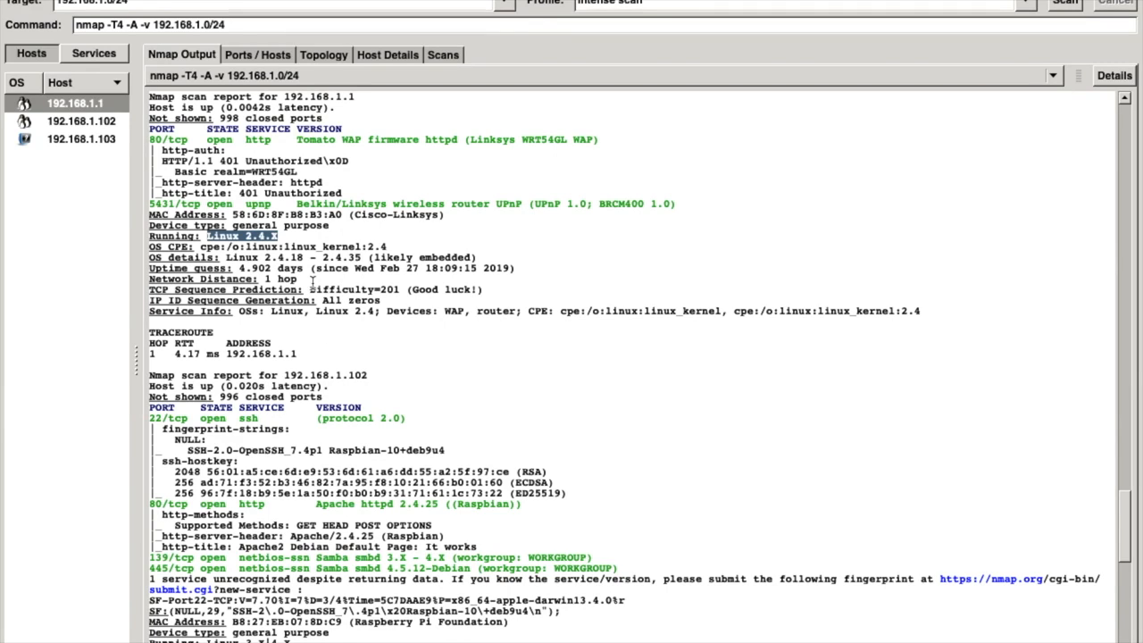
left_click_drag(265, 279, 309, 278)
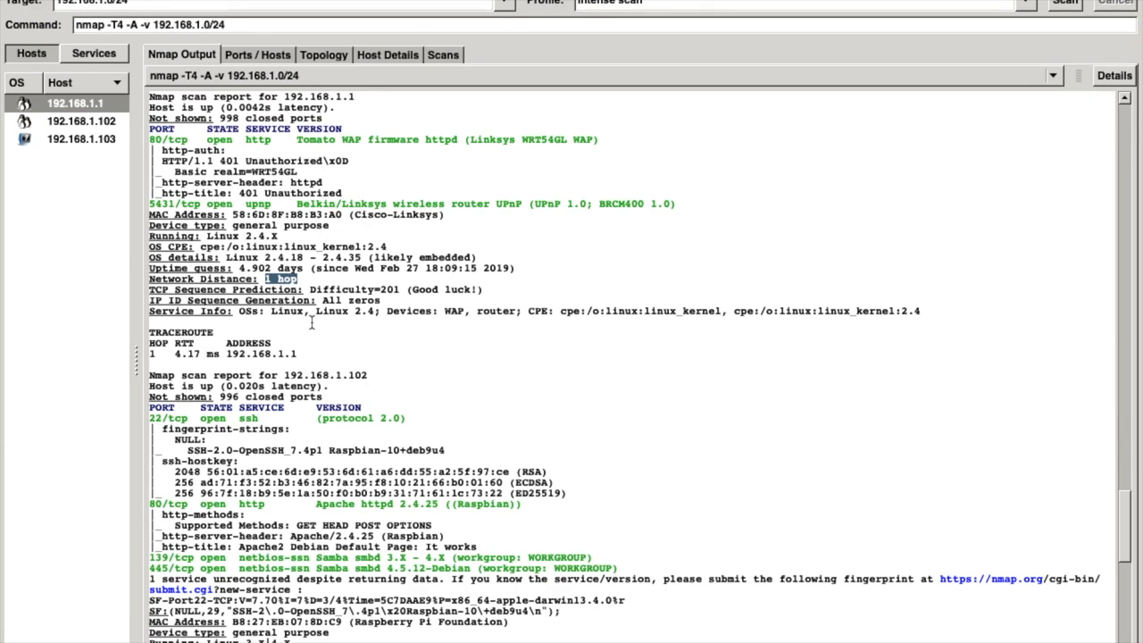
left_click_drag(239, 311, 970, 310)
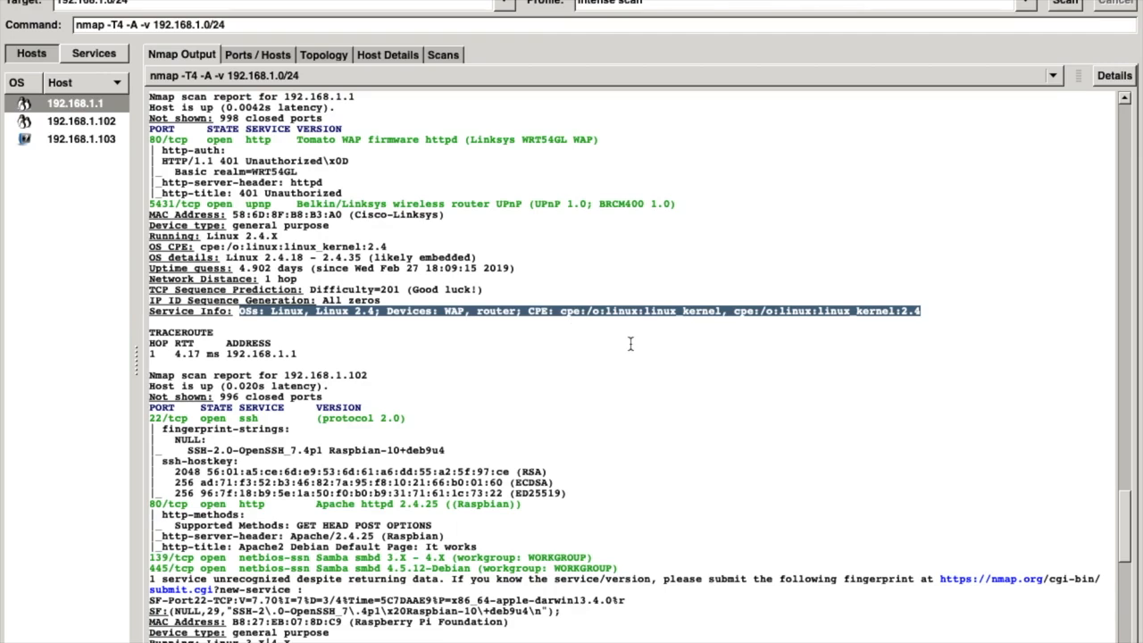
left_click(529, 345)
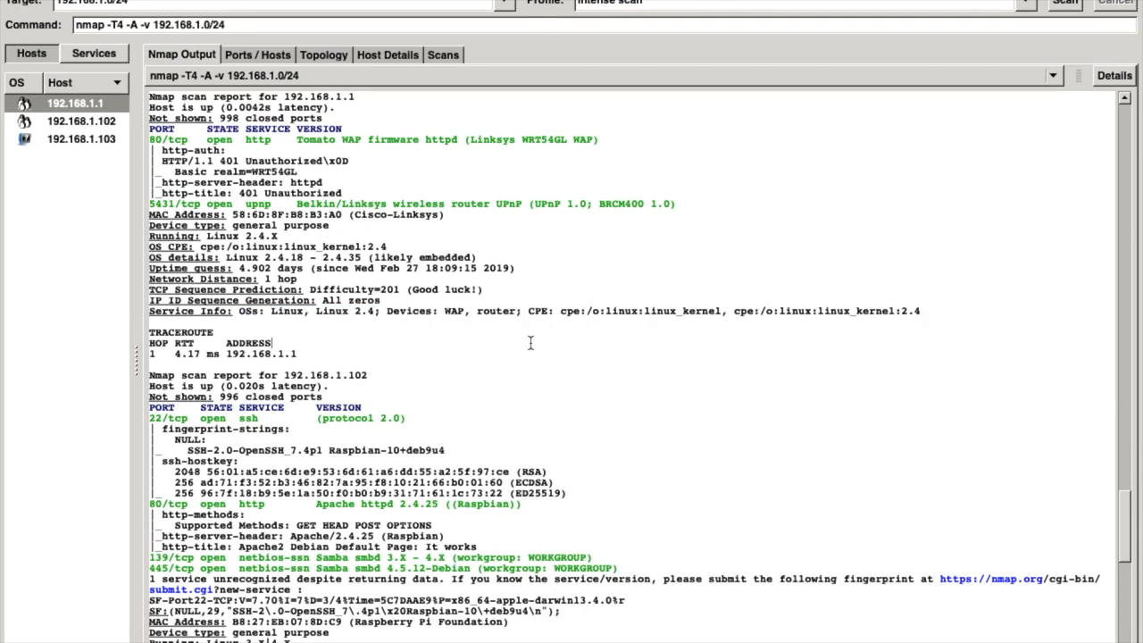
left_click_drag(150, 355, 344, 354)
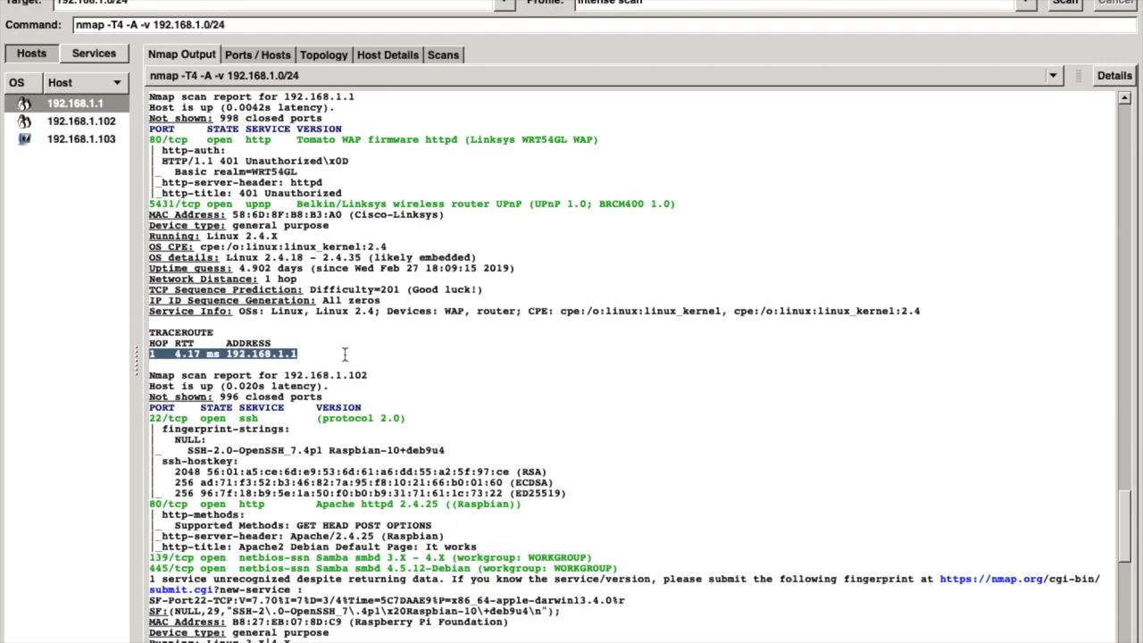
- Go to the report for 192.168.1.102 and examine its port entries and RSA SSH host key
left_click(71, 124)
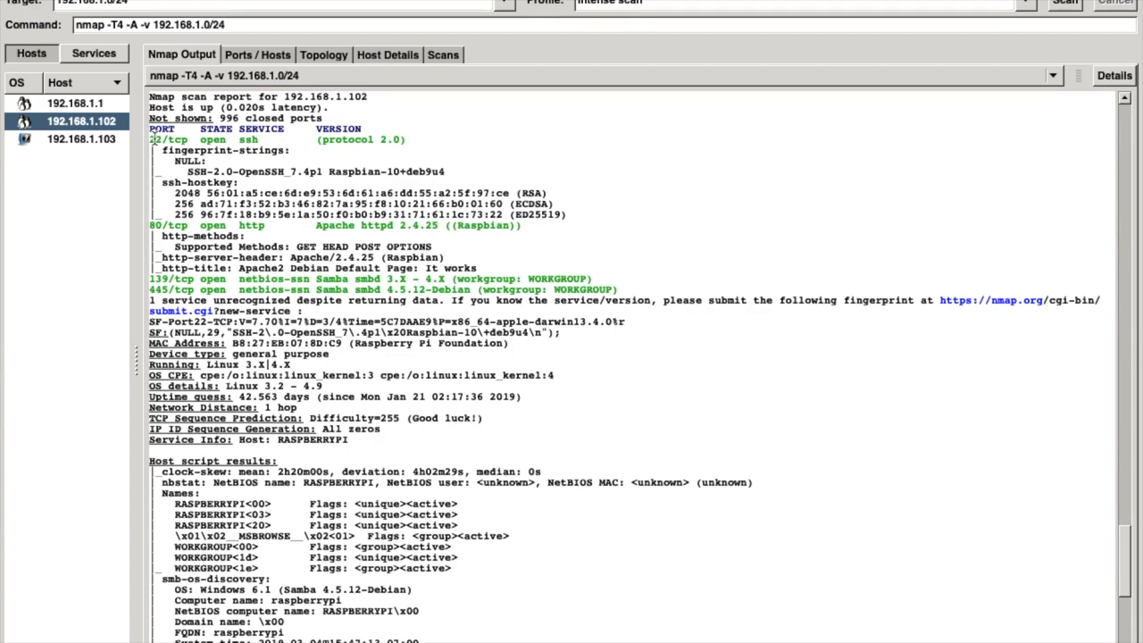
left_click_drag(153, 139, 664, 295)
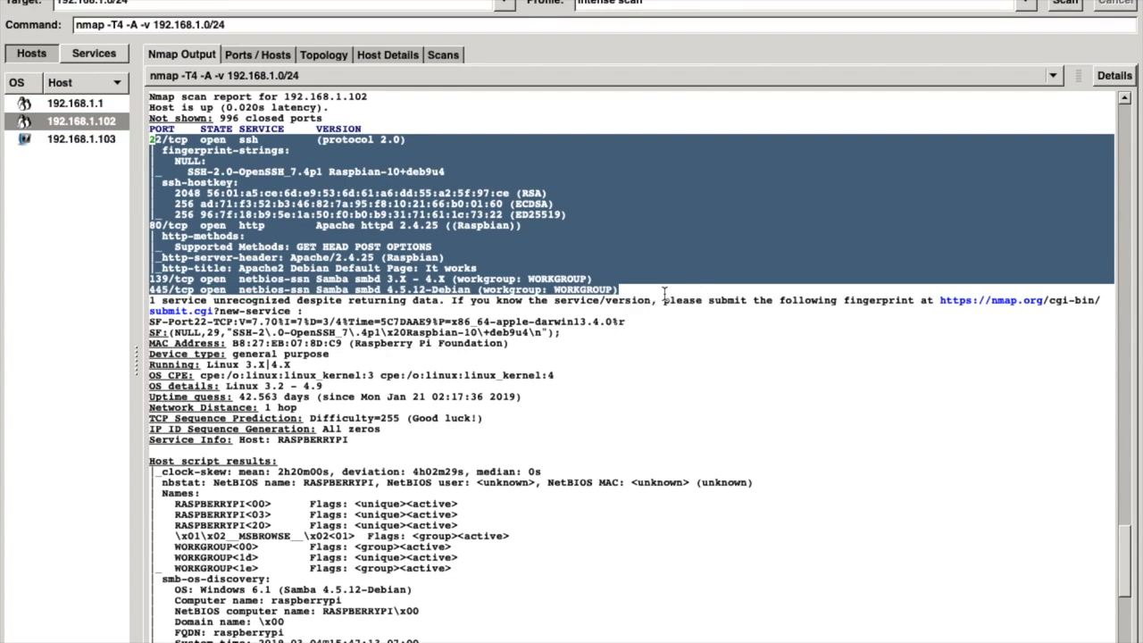
left_click(387, 256)
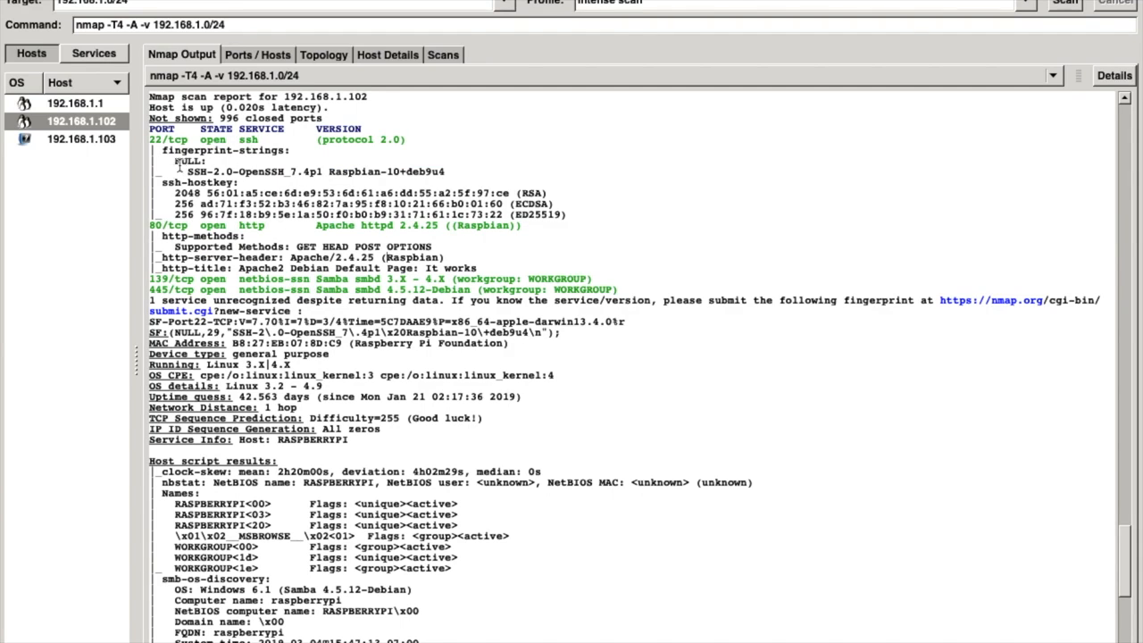
left_click_drag(159, 183, 230, 191)
left_click(196, 192)
left_click_drag(177, 193, 556, 193)
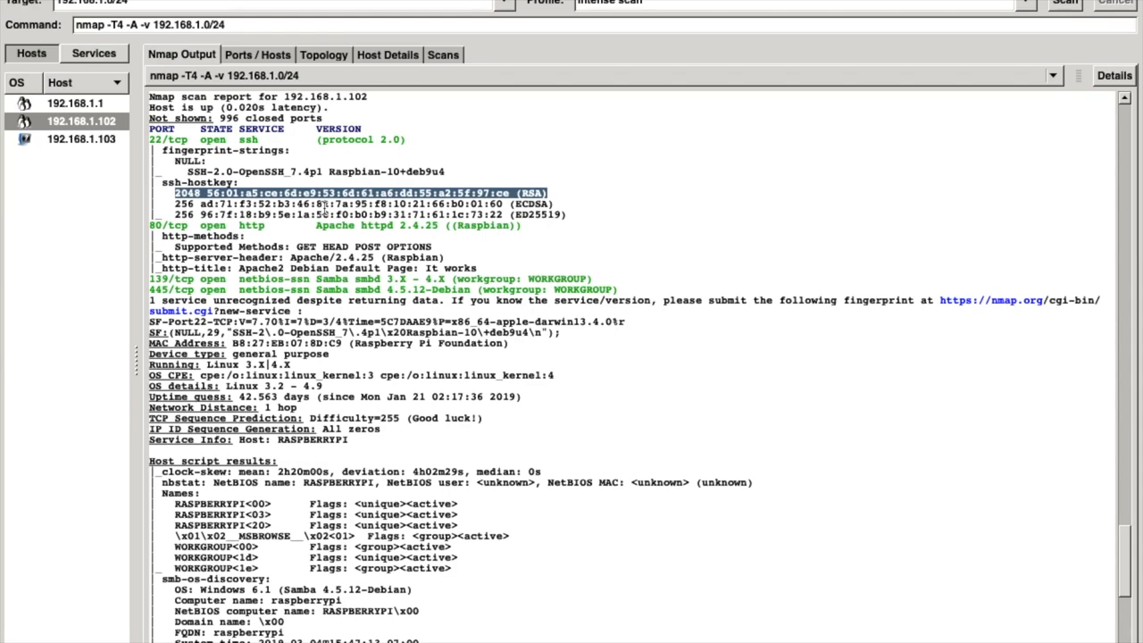
left_click(191, 193)
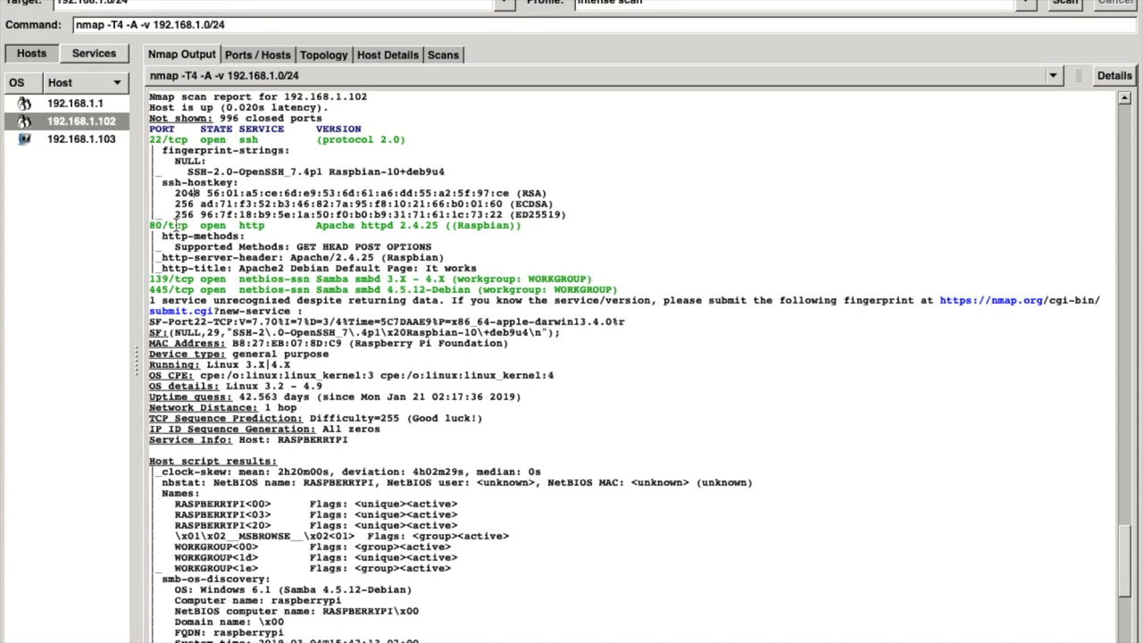
- Examine the web server version on port 80 and the Samba entries on ports 139 and 445 of 192.168.1.102
left_click_drag(316, 226, 356, 226)
left_click_drag(458, 226, 508, 227)
triple_click(158, 280)
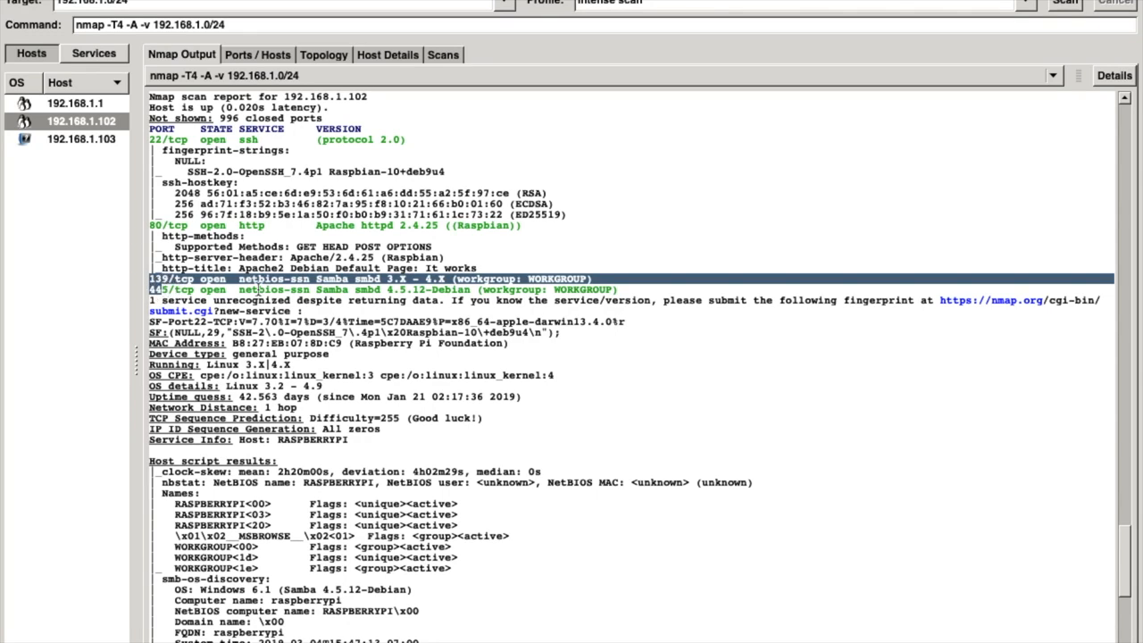
left_click(266, 287)
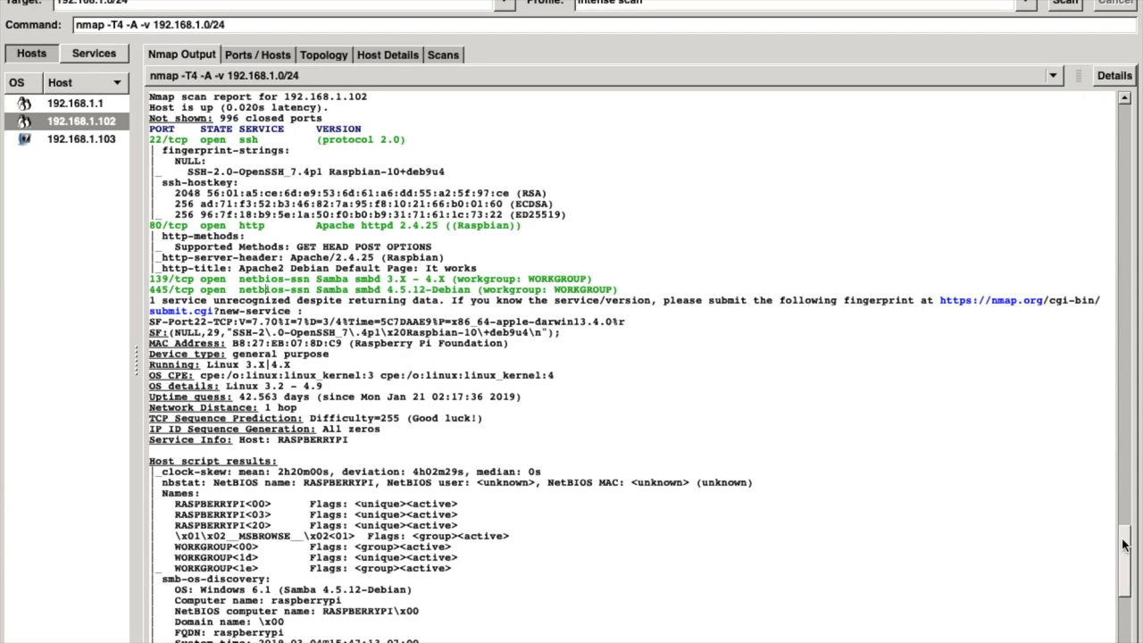
- Examine the host script results for 192.168.1.102, including the SMB OS discovery details and the account used in the SMB security mode
left_click_drag(1126, 545, 1120, 560)
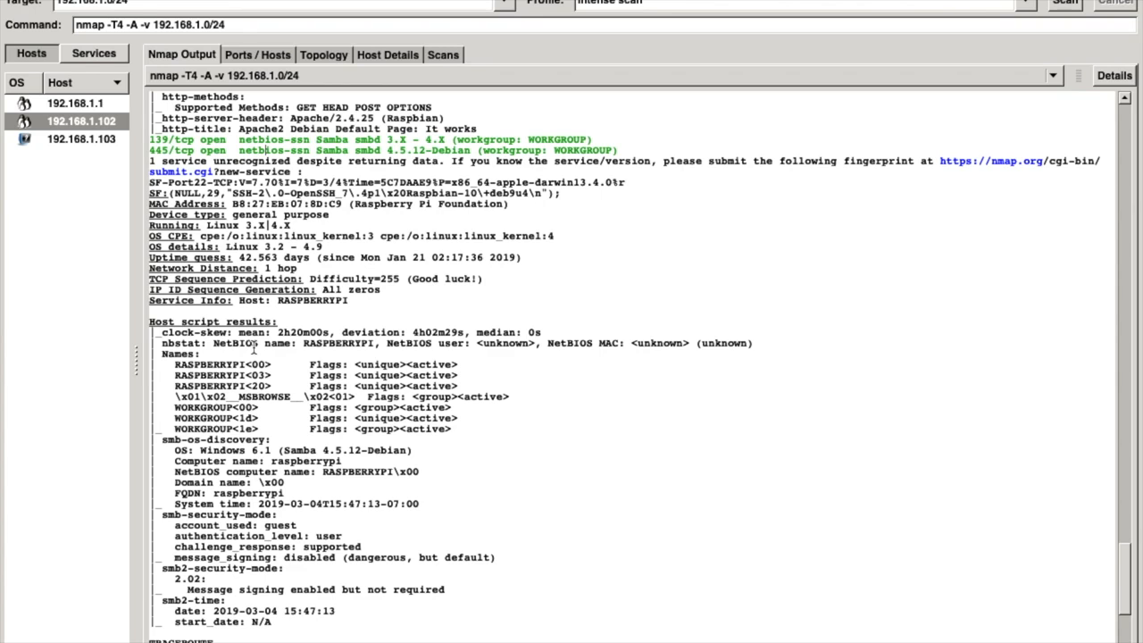
scroll(424, 467, "down", 5)
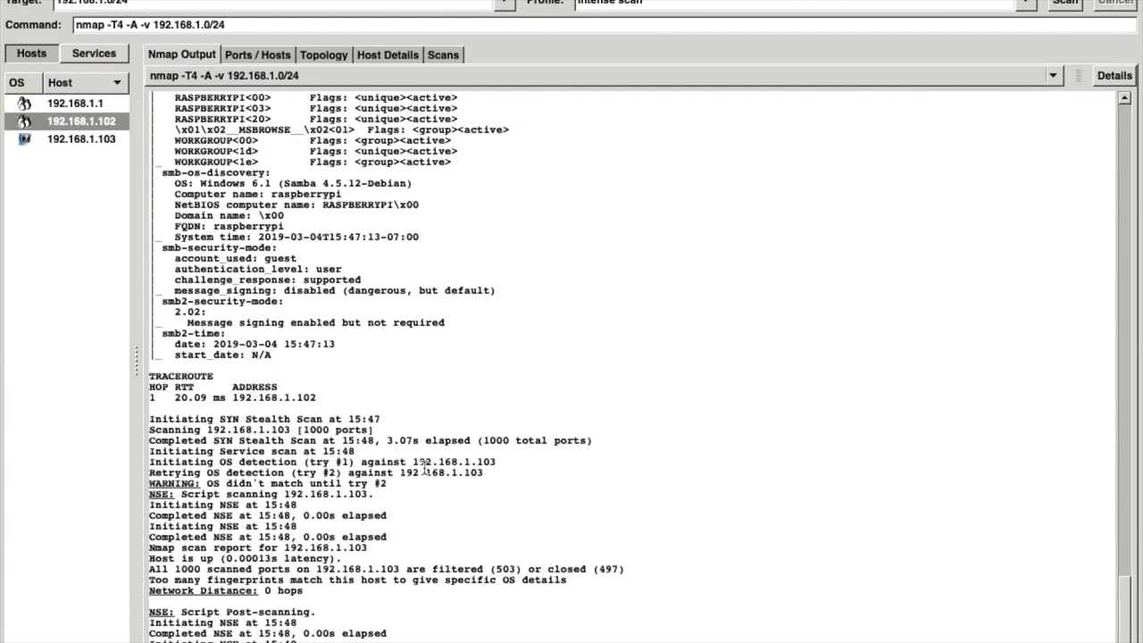
scroll(424, 467, "up", 3)
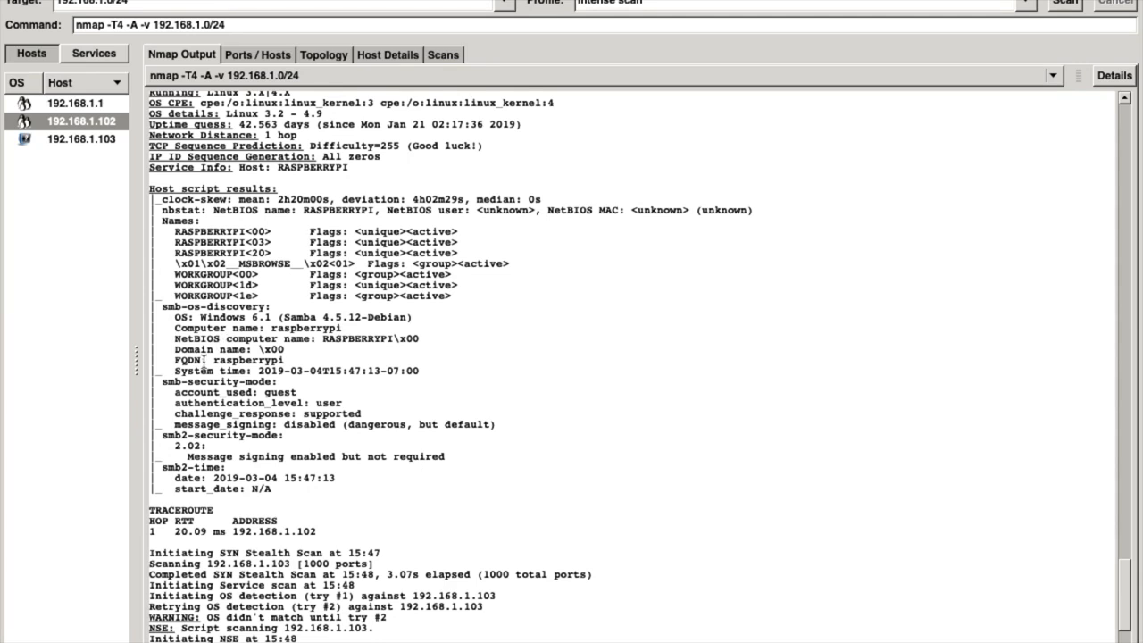
left_click_drag(175, 403, 306, 393)
left_click(386, 390)
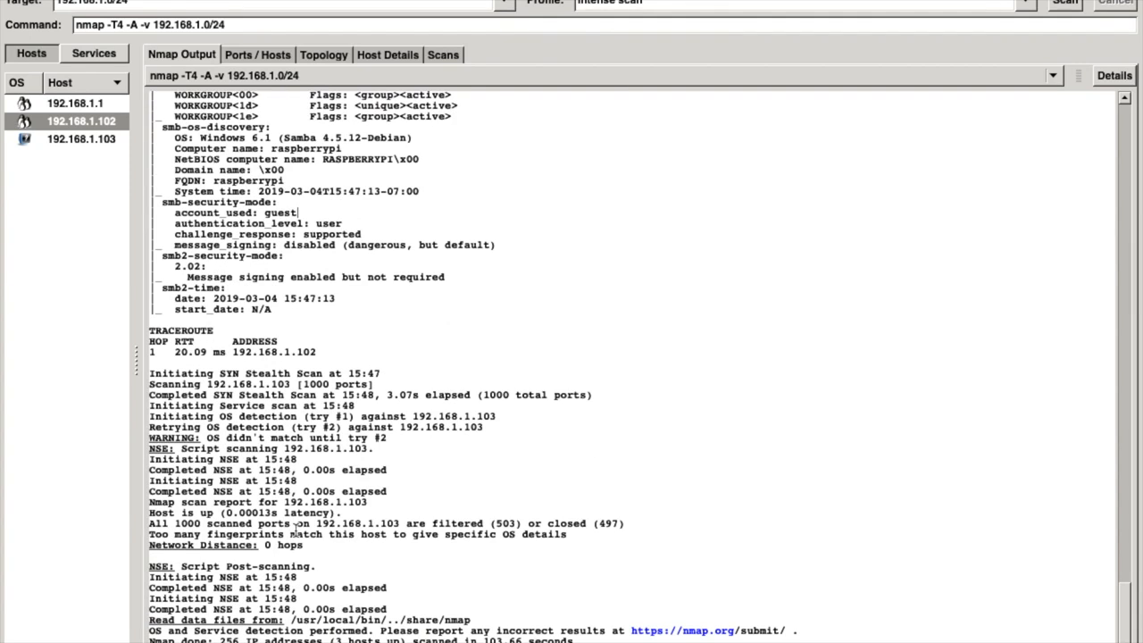
- Select host 192.168.1.103 and examine its scan report heading and OS detection attempts in the scan output
left_click(84, 140)
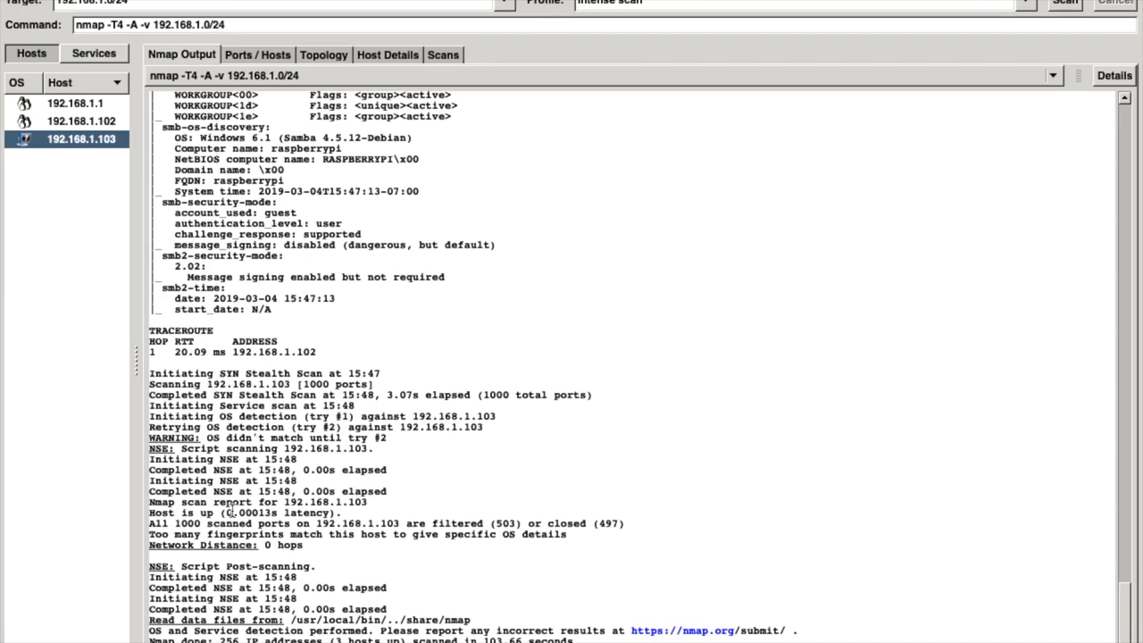
left_click_drag(381, 503, 100, 509)
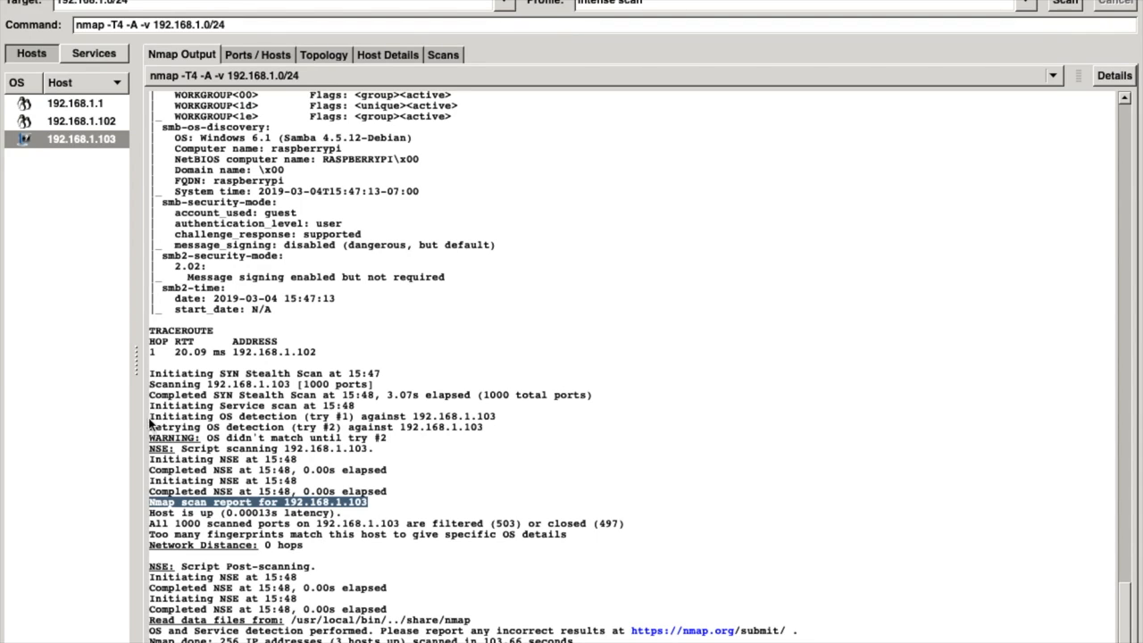
left_click_drag(480, 430, 113, 424)
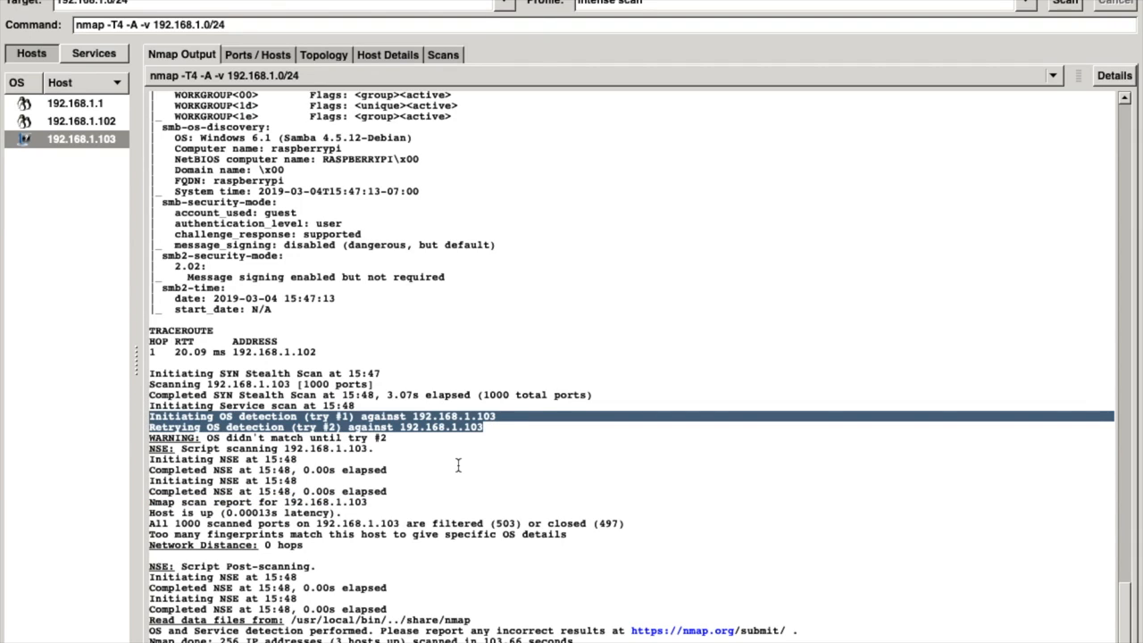